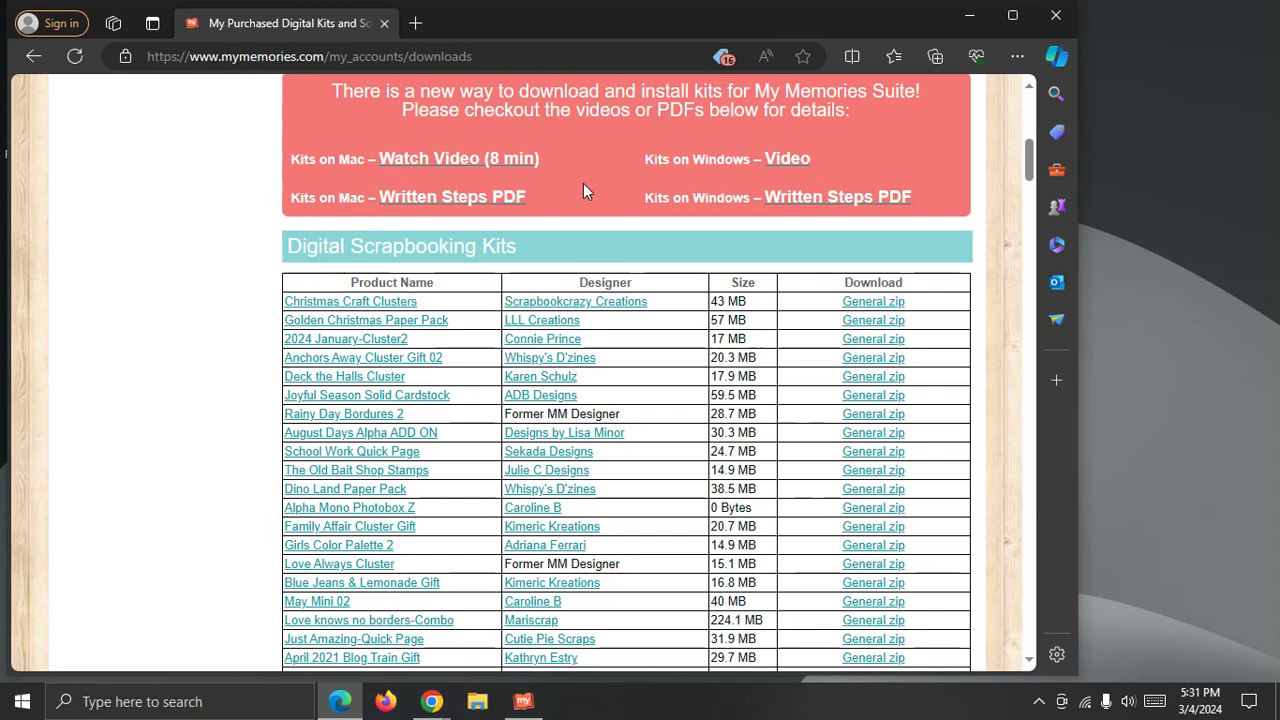
Download the 9.0.4.167 update via Help > Check for Updates and launch its installer.
click(530, 712)
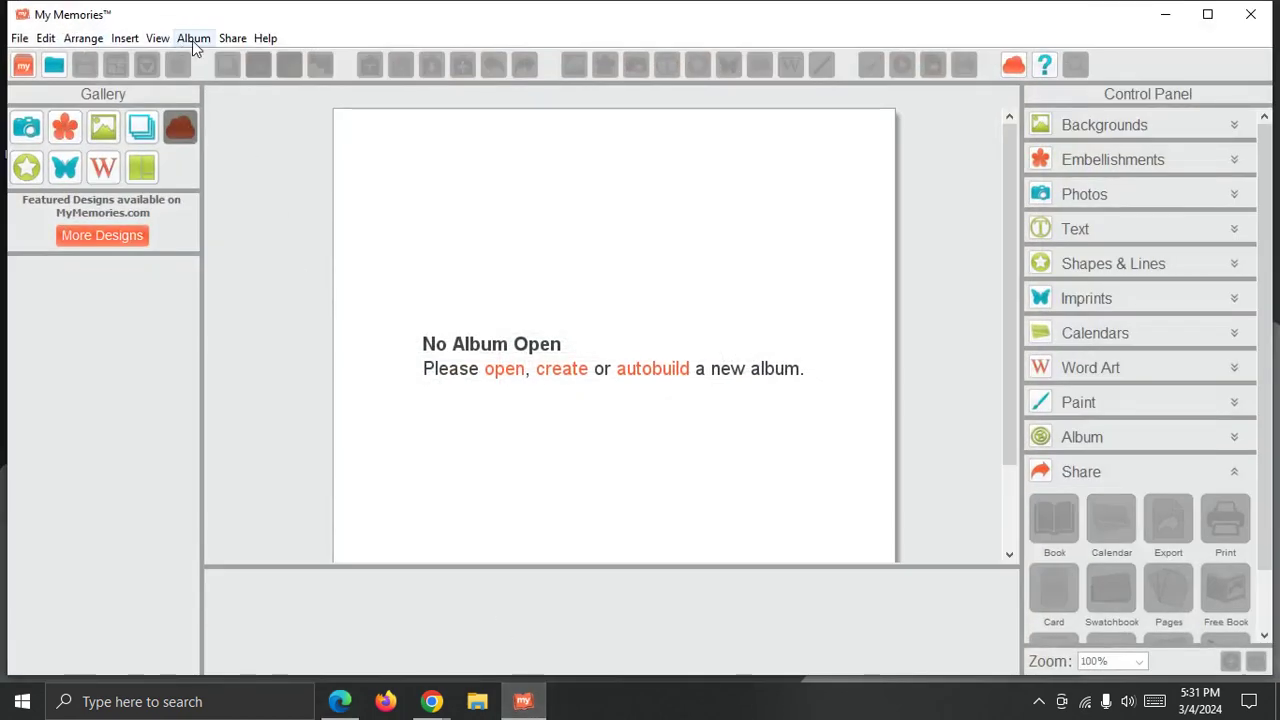
click(265, 38)
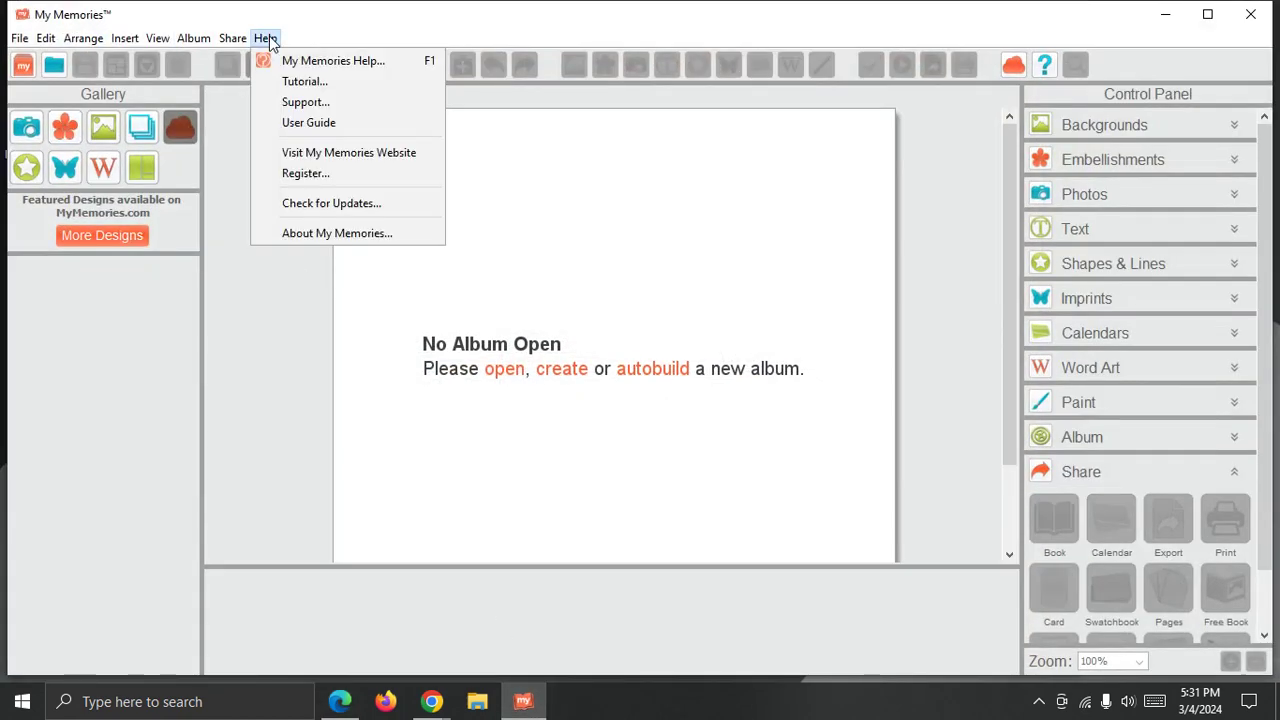
click(305, 205)
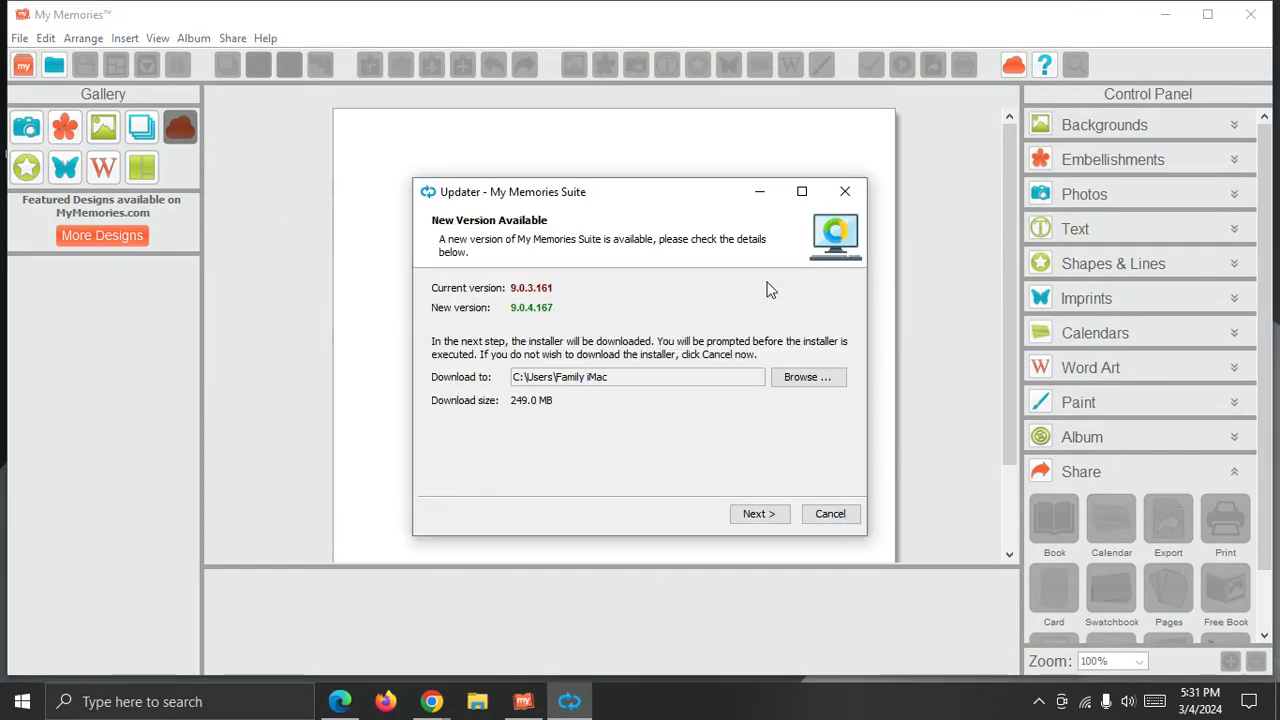
click(761, 512)
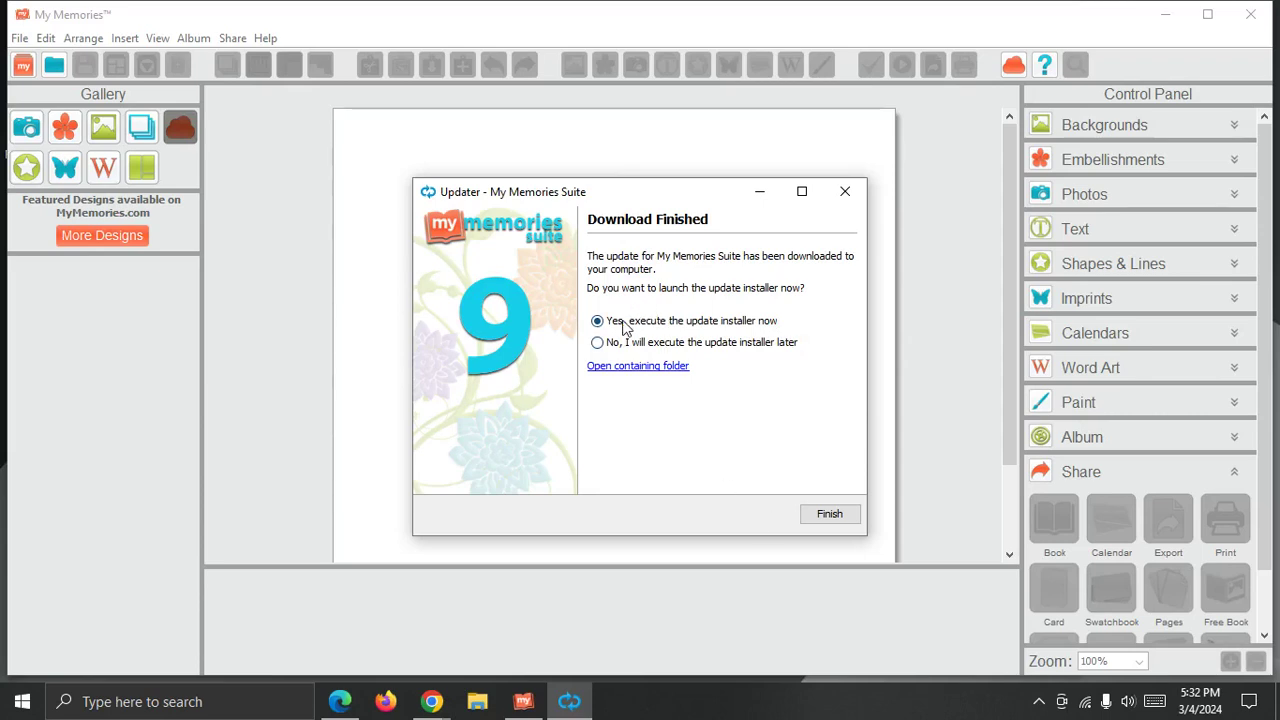
click(830, 514)
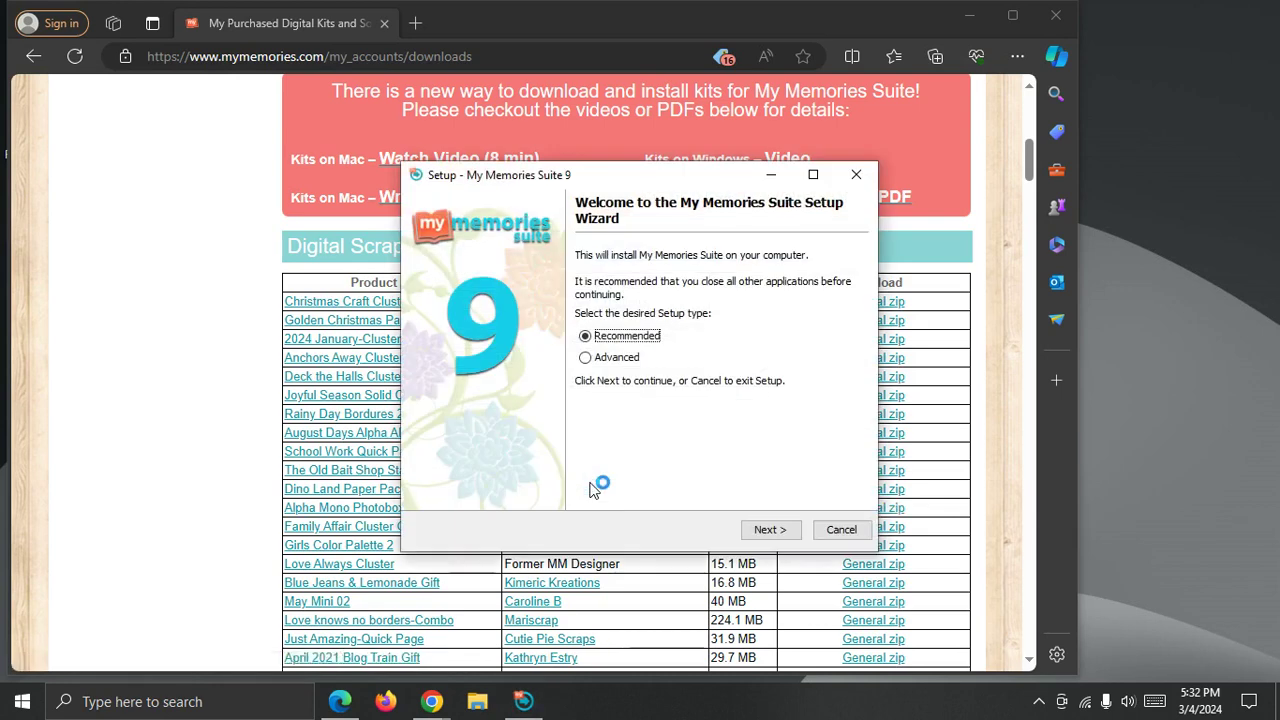
Install the update with Recommended setup and the accepted licence, then close the Register tab.
click(776, 530)
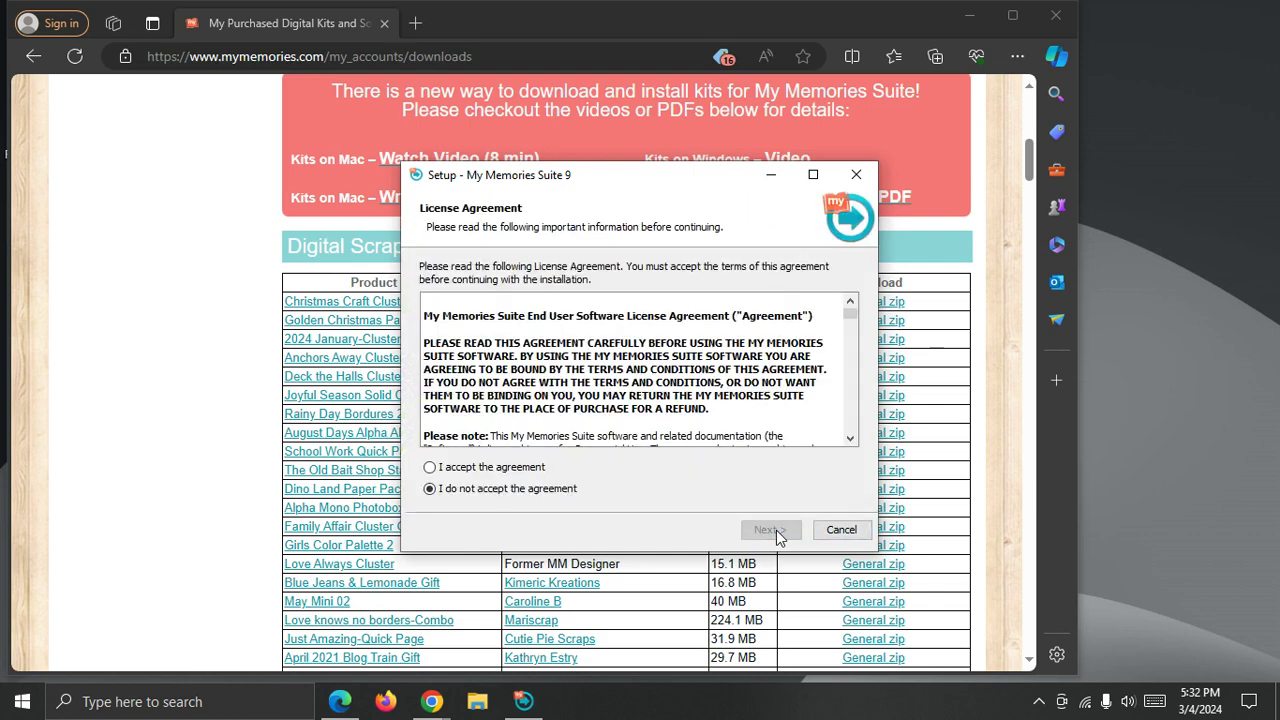
click(518, 468)
click(750, 531)
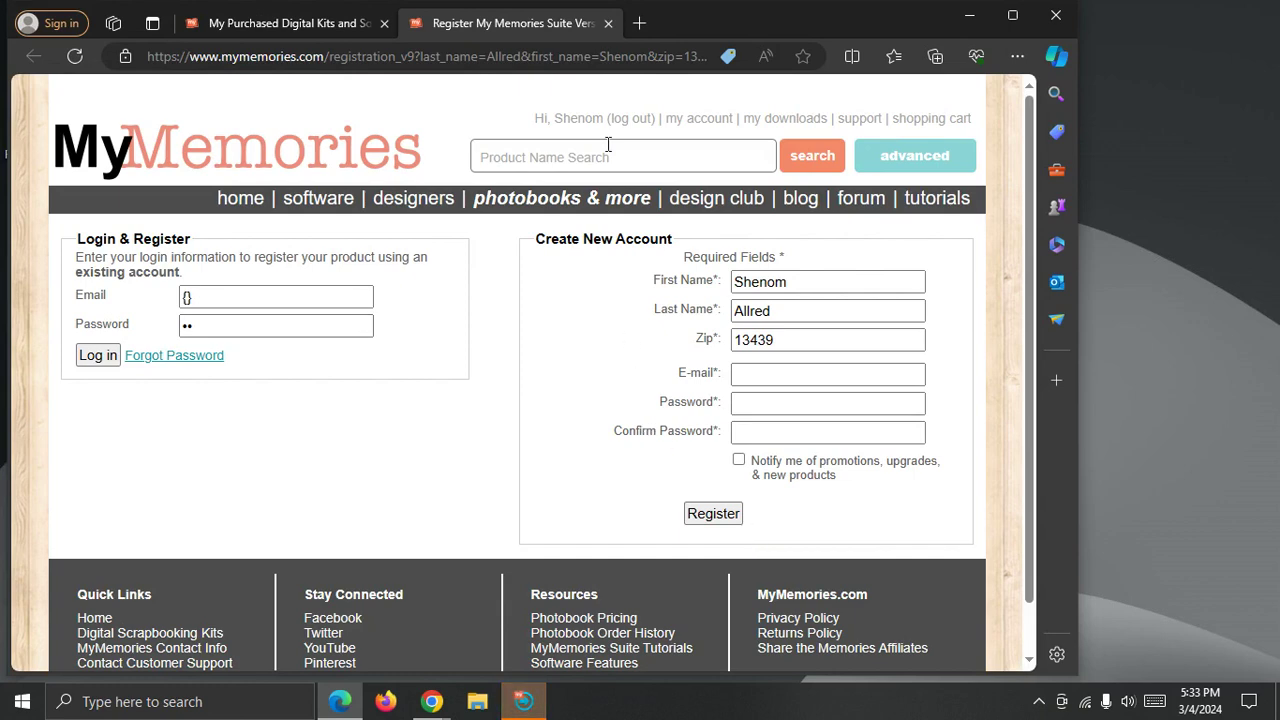
click(607, 23)
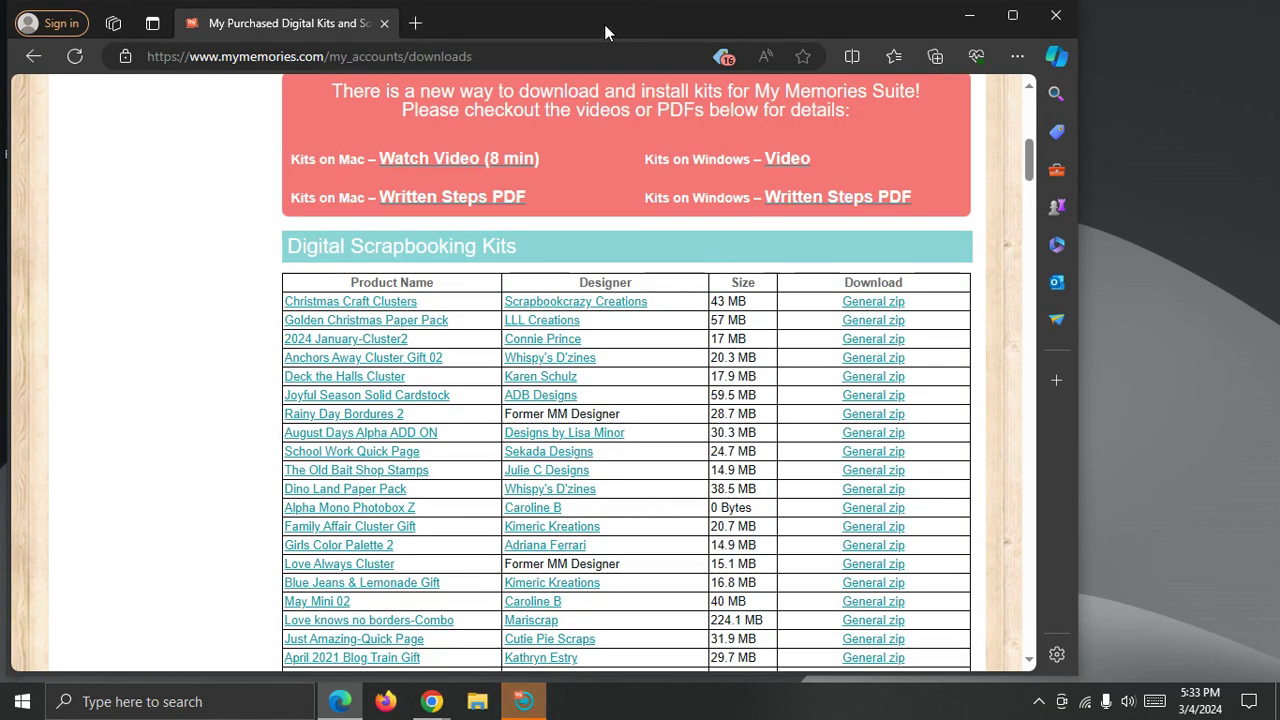
Finish setup to launch the updated My Memories, dismiss its Welcome dialog, and return to Edge.
click(521, 703)
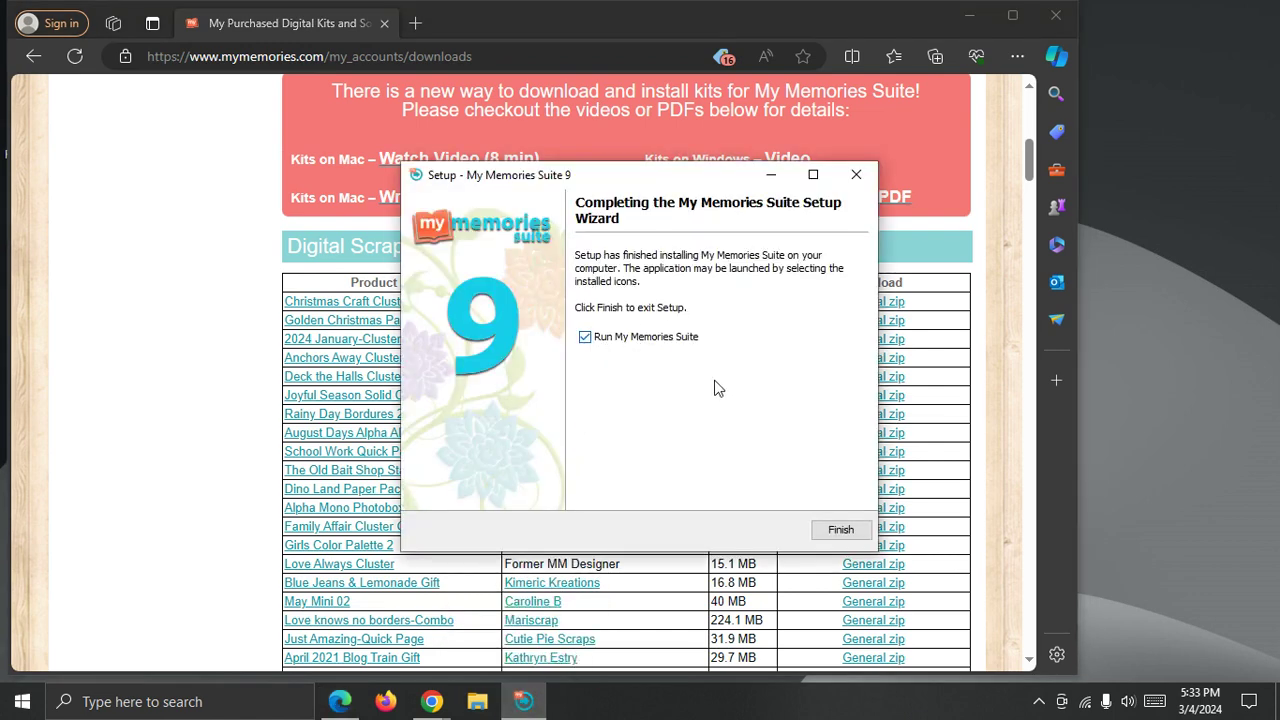
click(841, 530)
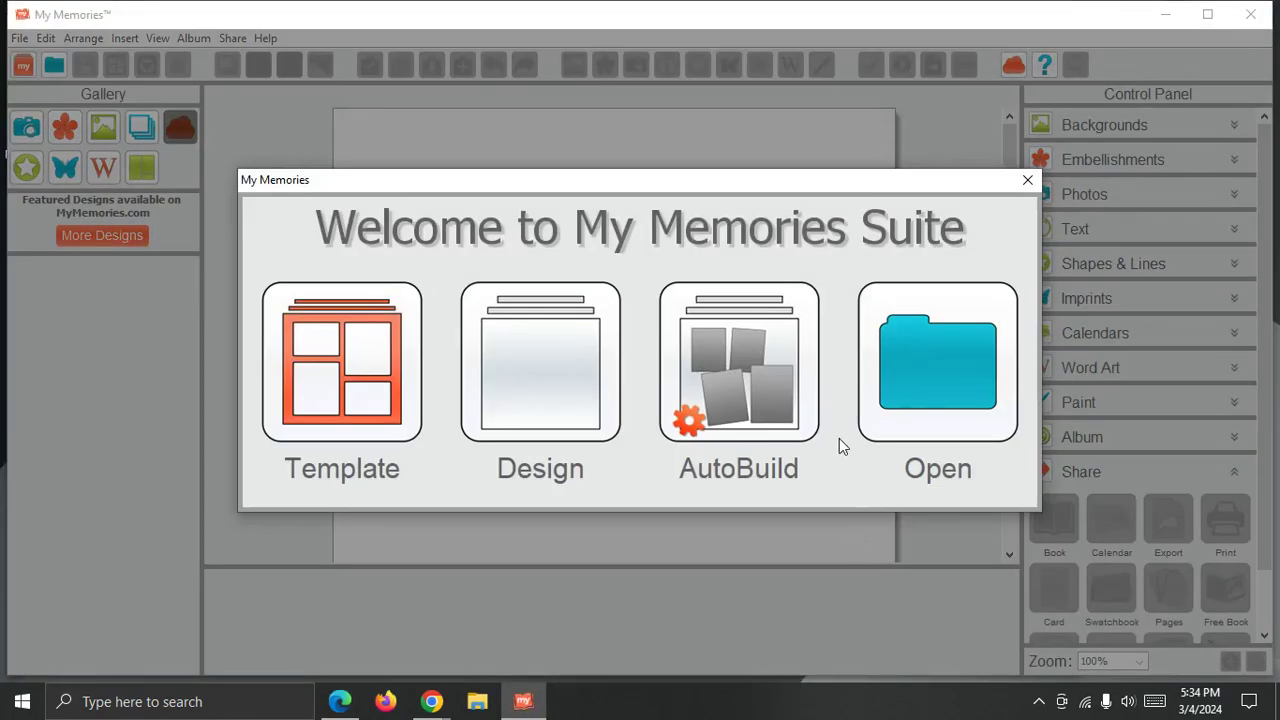
click(1028, 184)
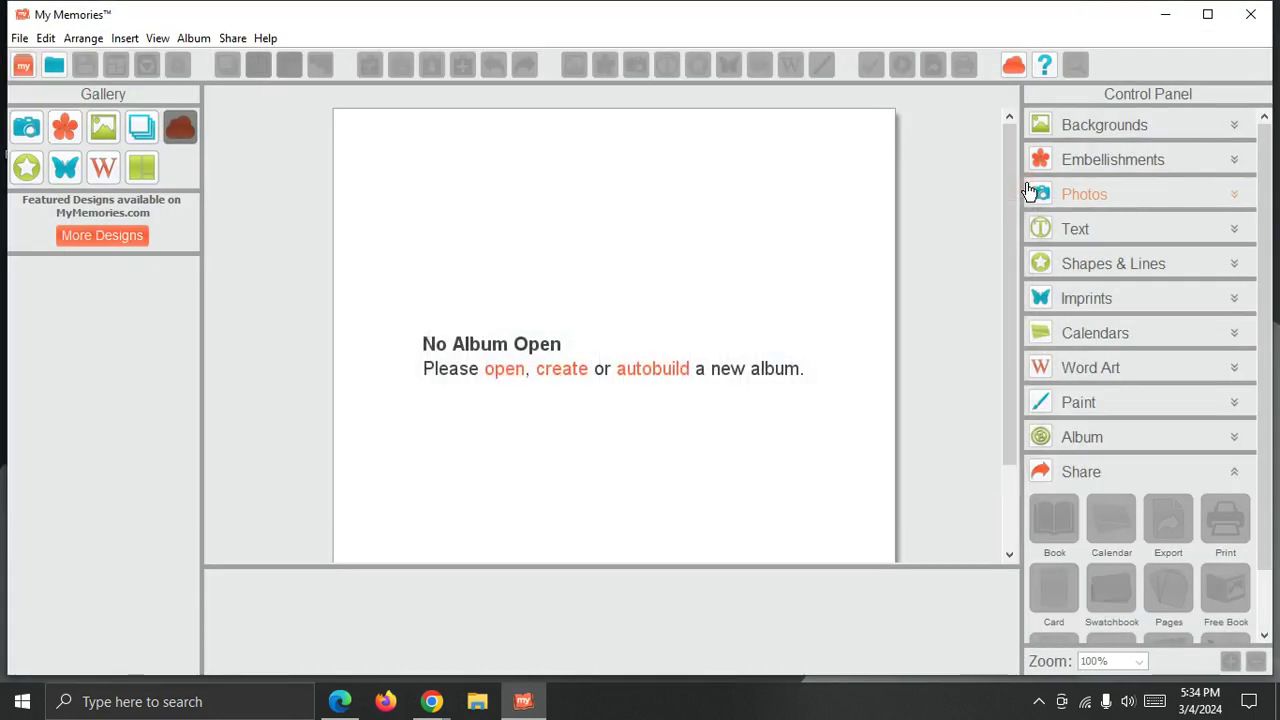
click(342, 700)
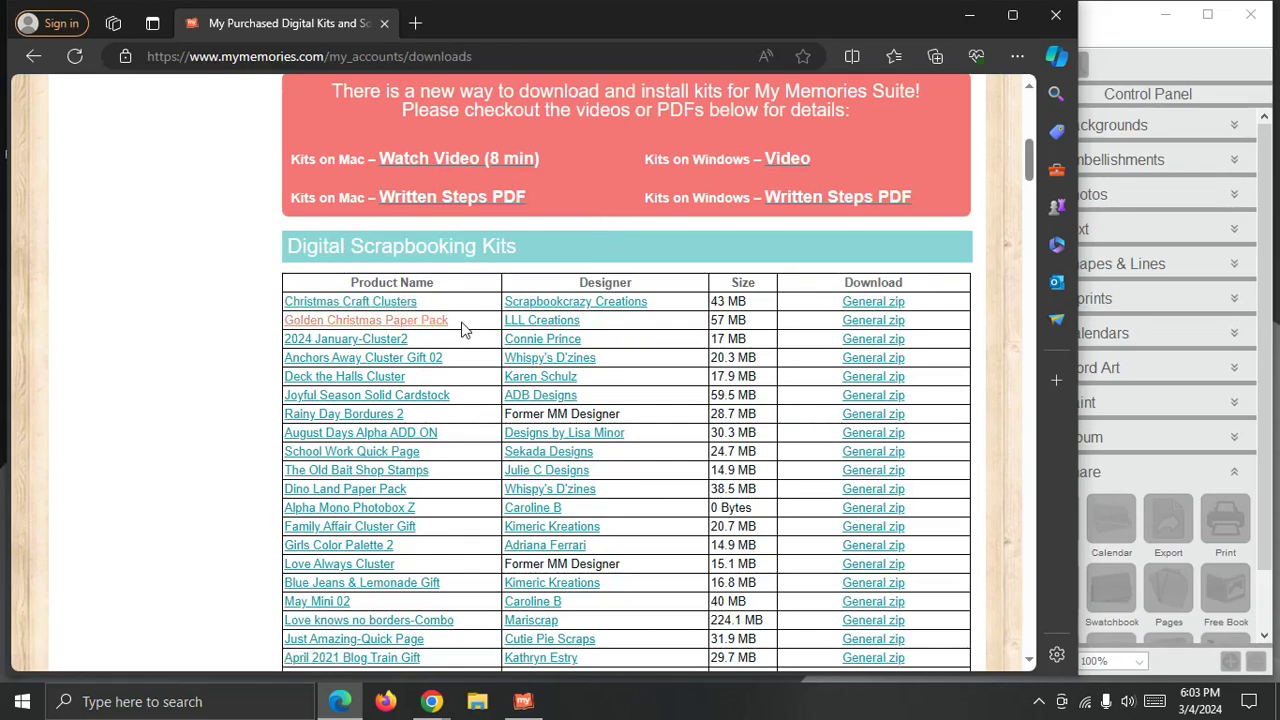
Download the General zips of the first five kits, Christmas Craft Clusters through Deck the Halls Cluster.
click(875, 303)
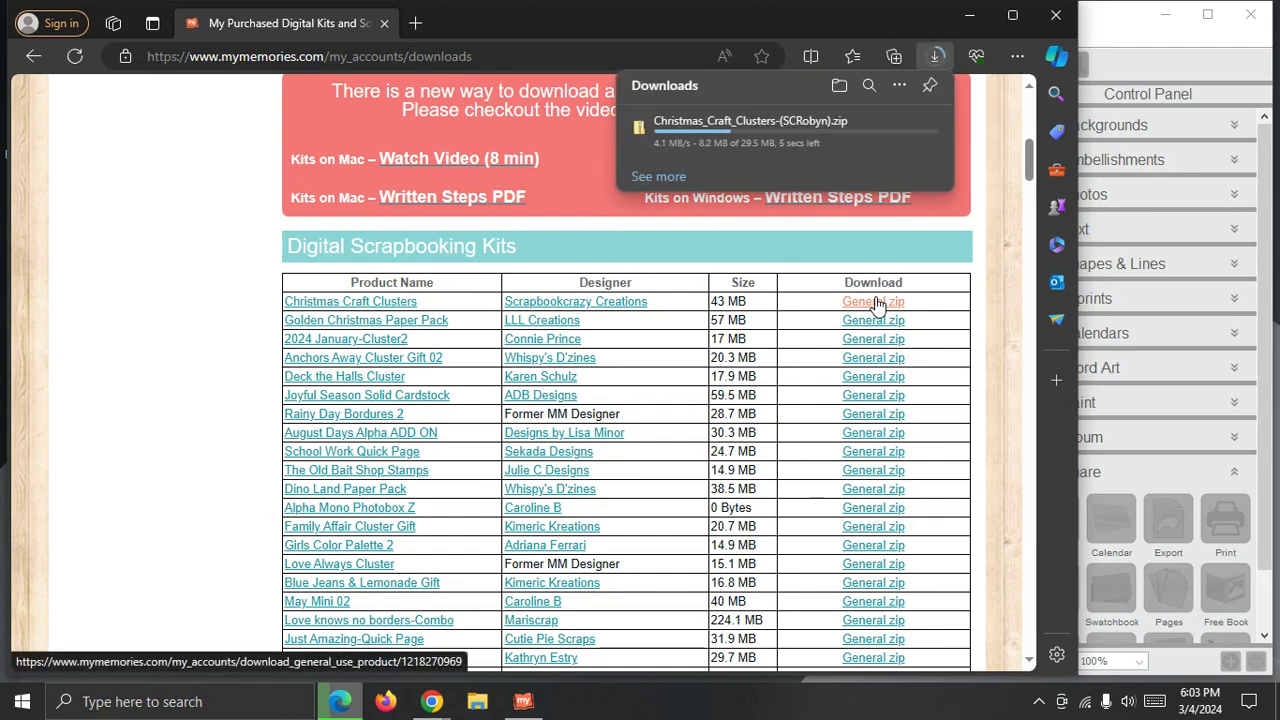
click(875, 320)
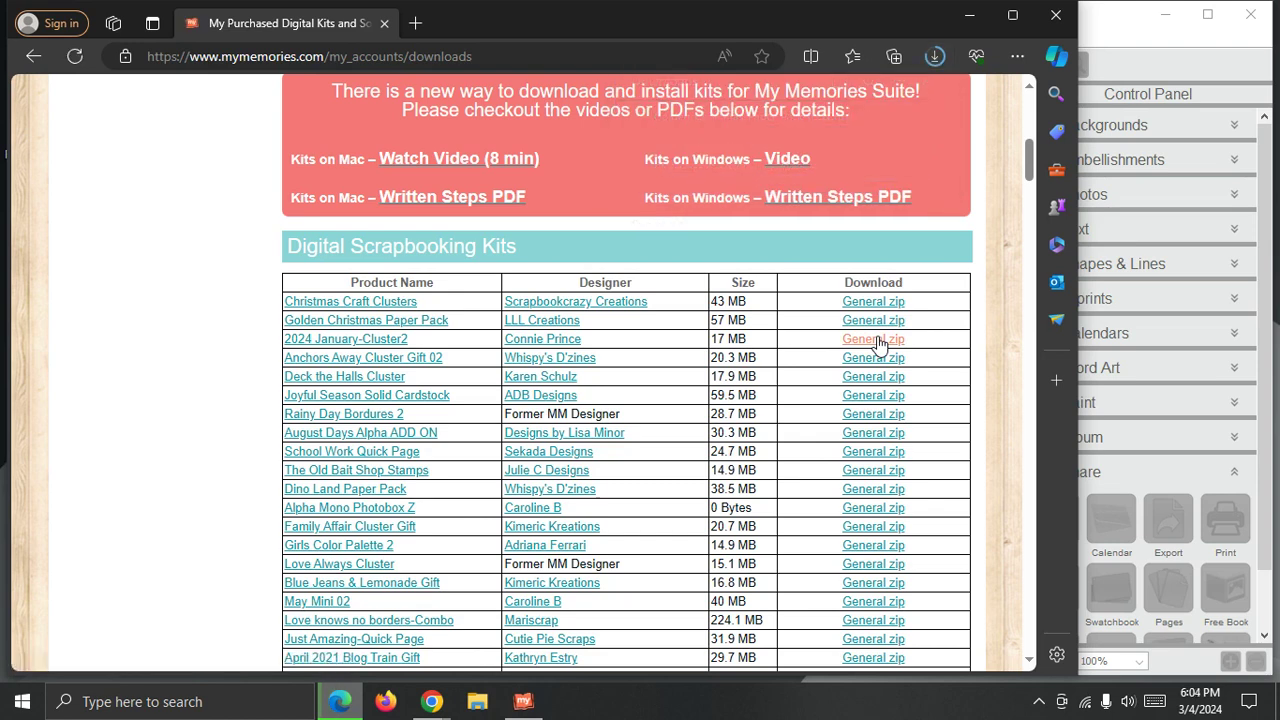
click(875, 340)
click(876, 359)
click(873, 378)
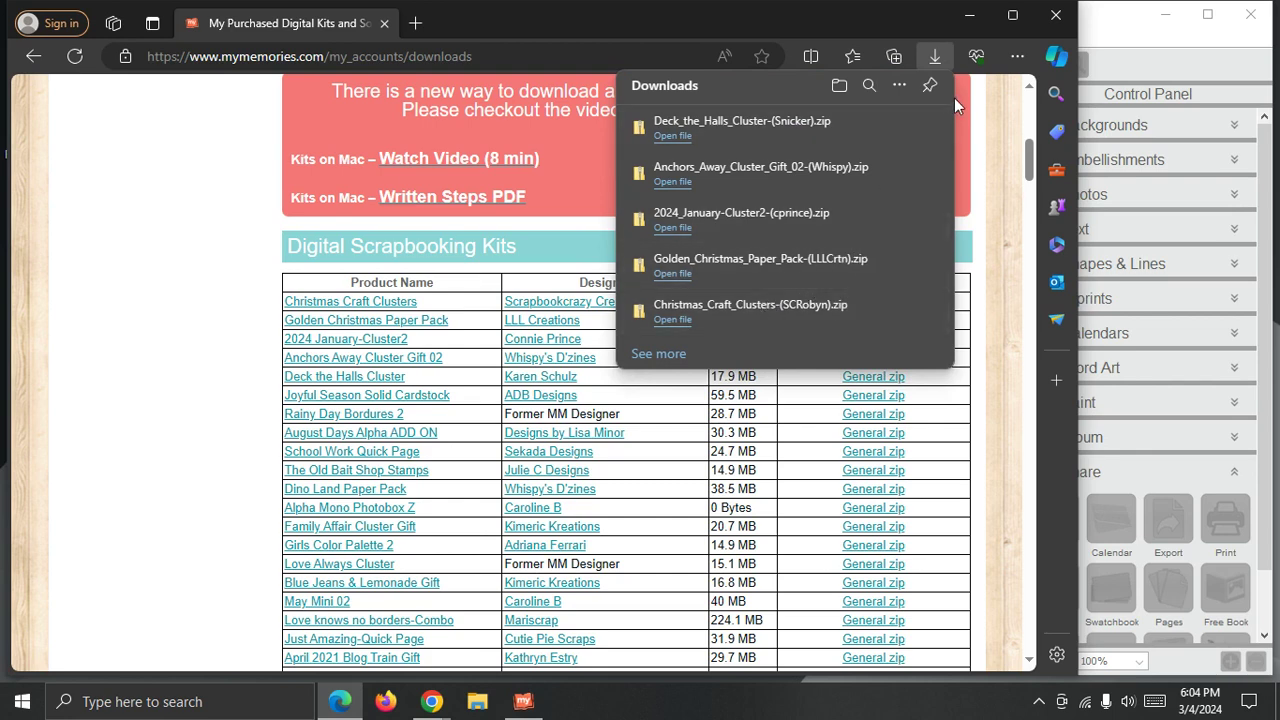
double_click(1131, 19)
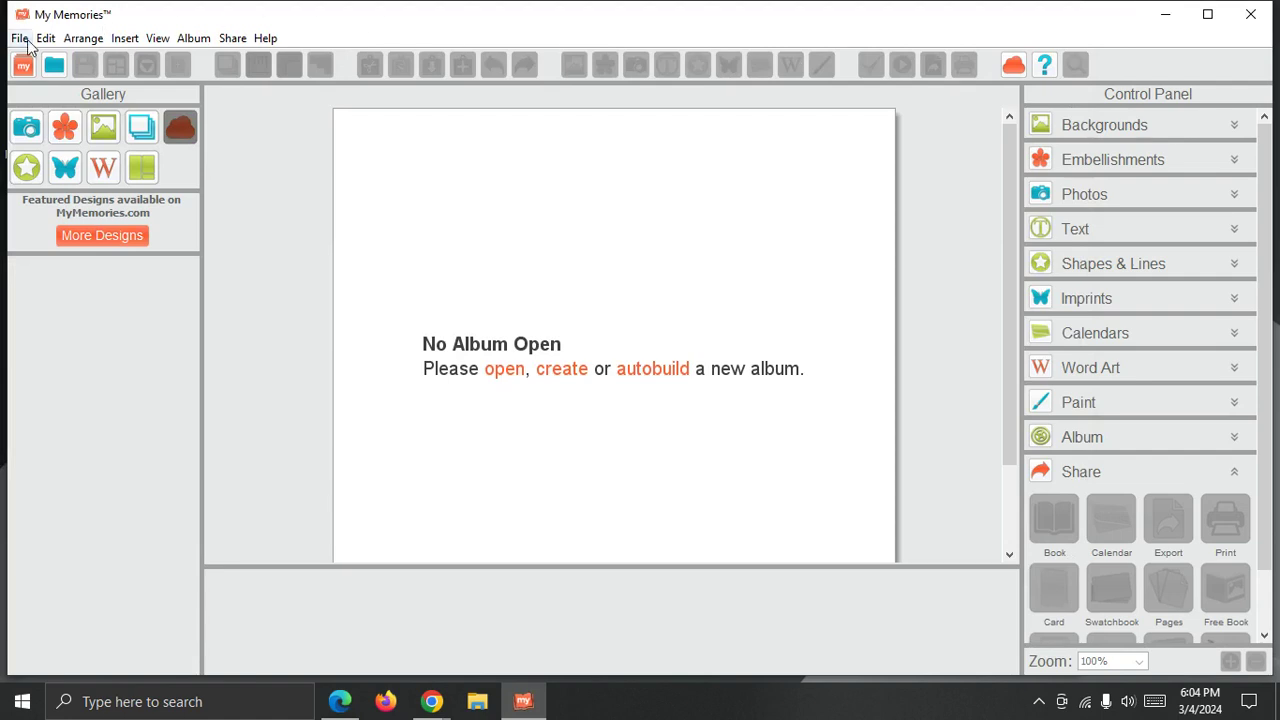
Start Import Download and list the Downloads folder in Details view, newest modified first.
click(24, 39)
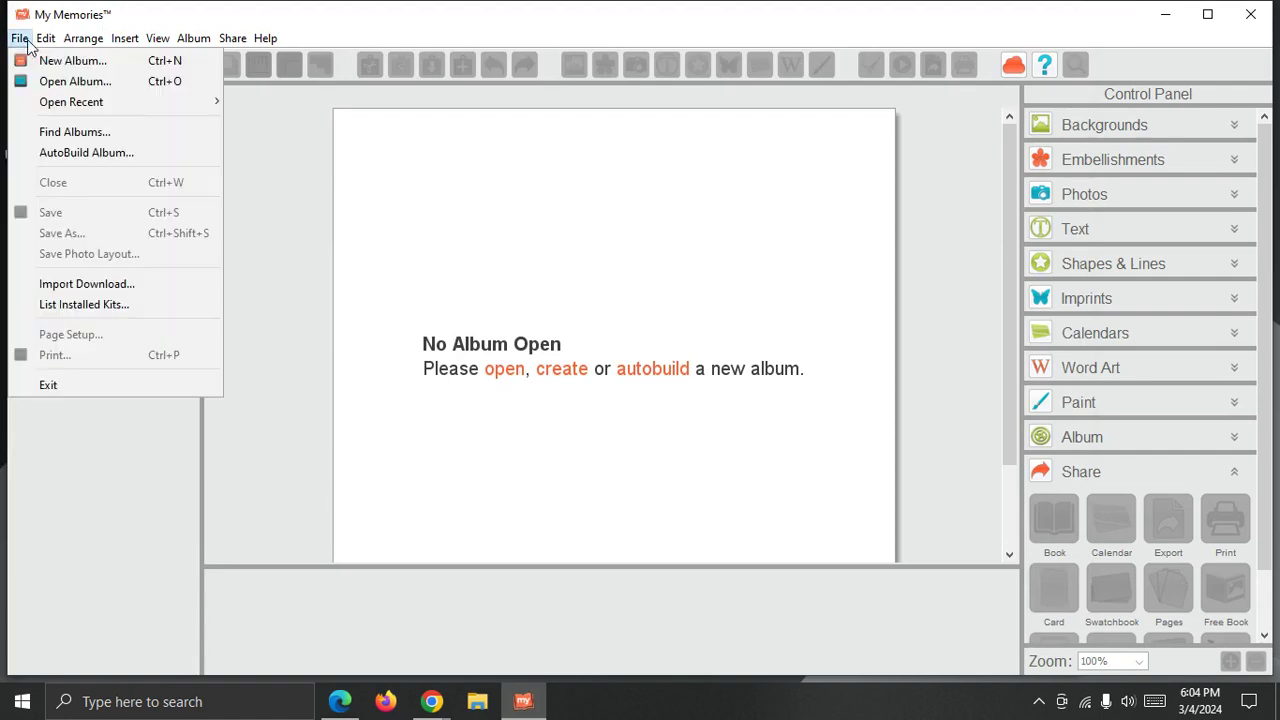
click(46, 283)
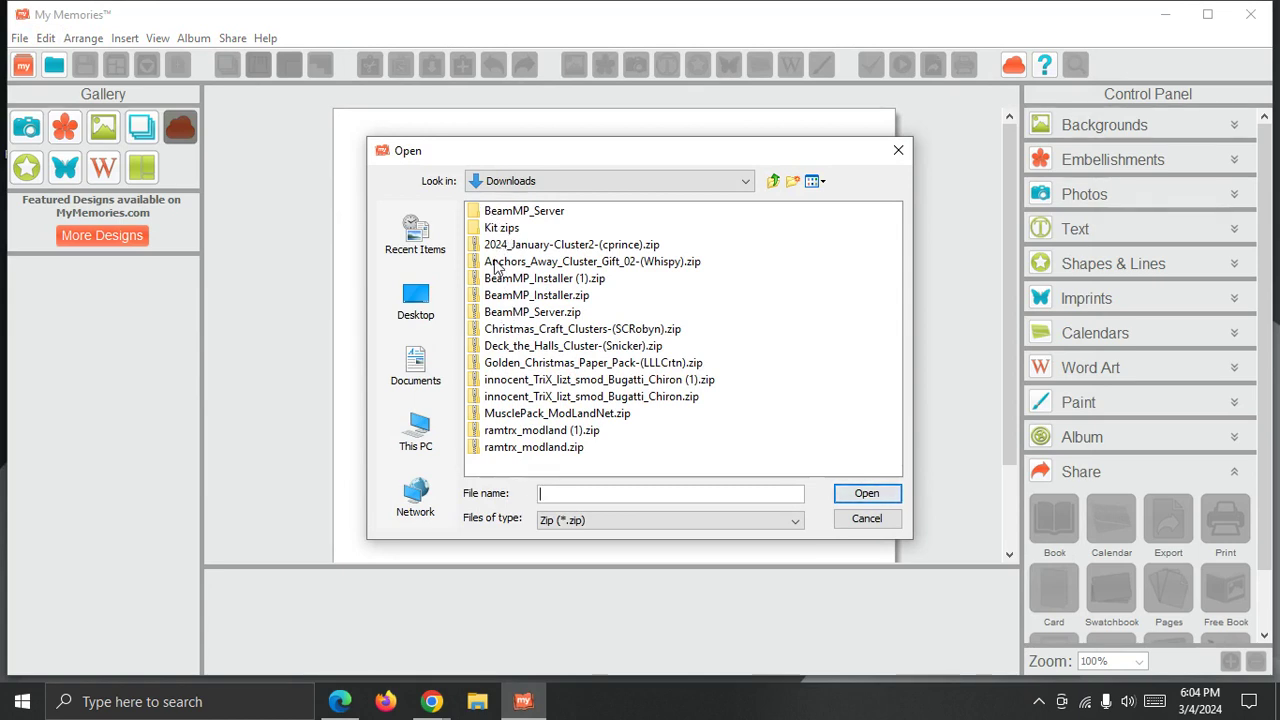
click(822, 182)
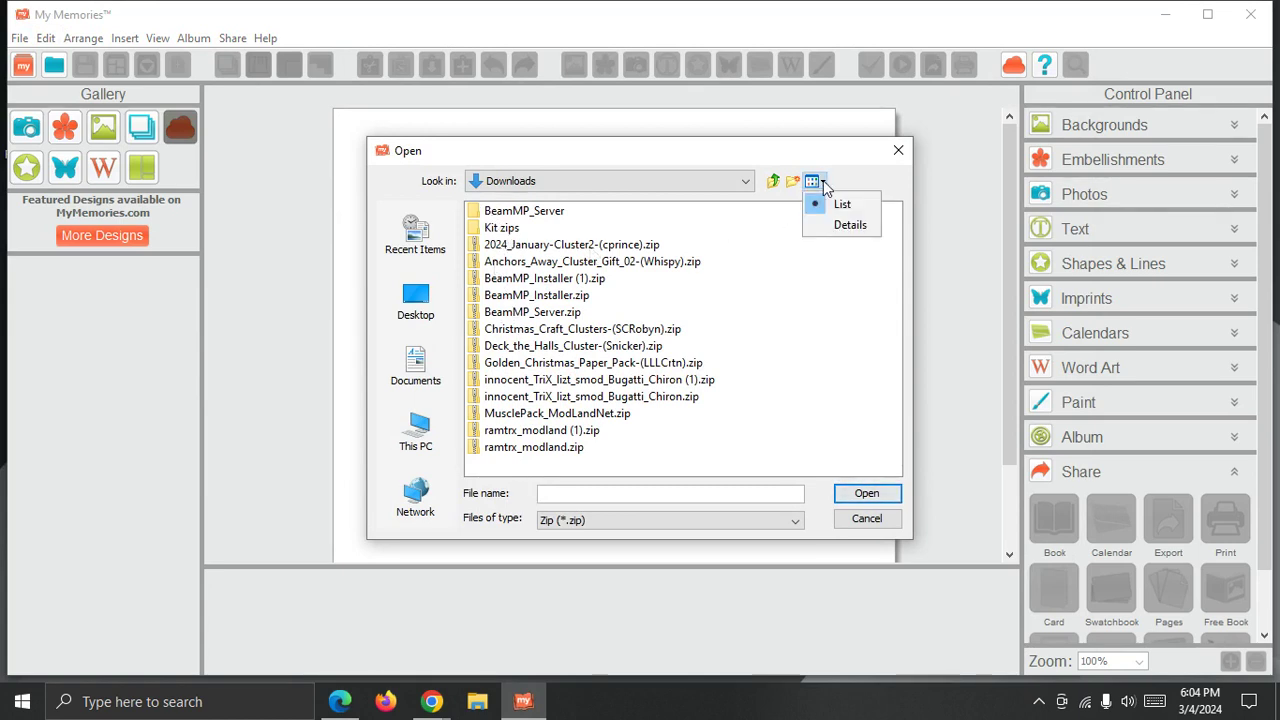
click(845, 225)
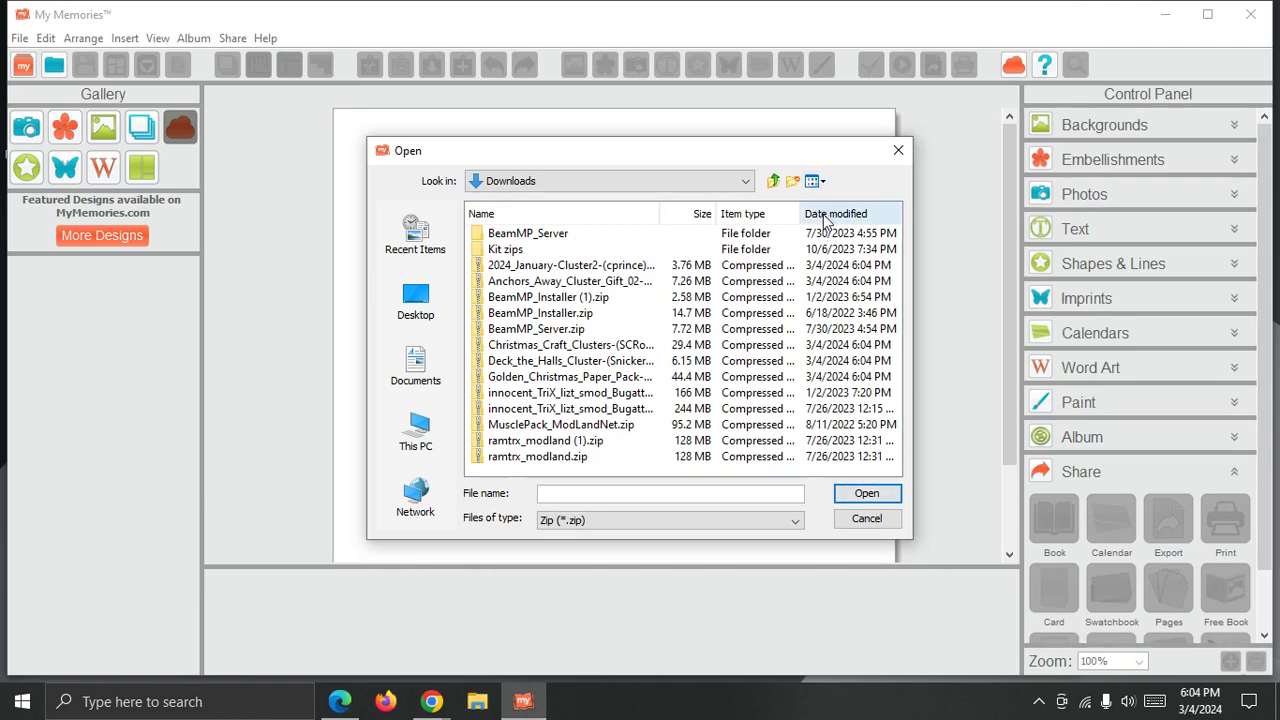
click(825, 214)
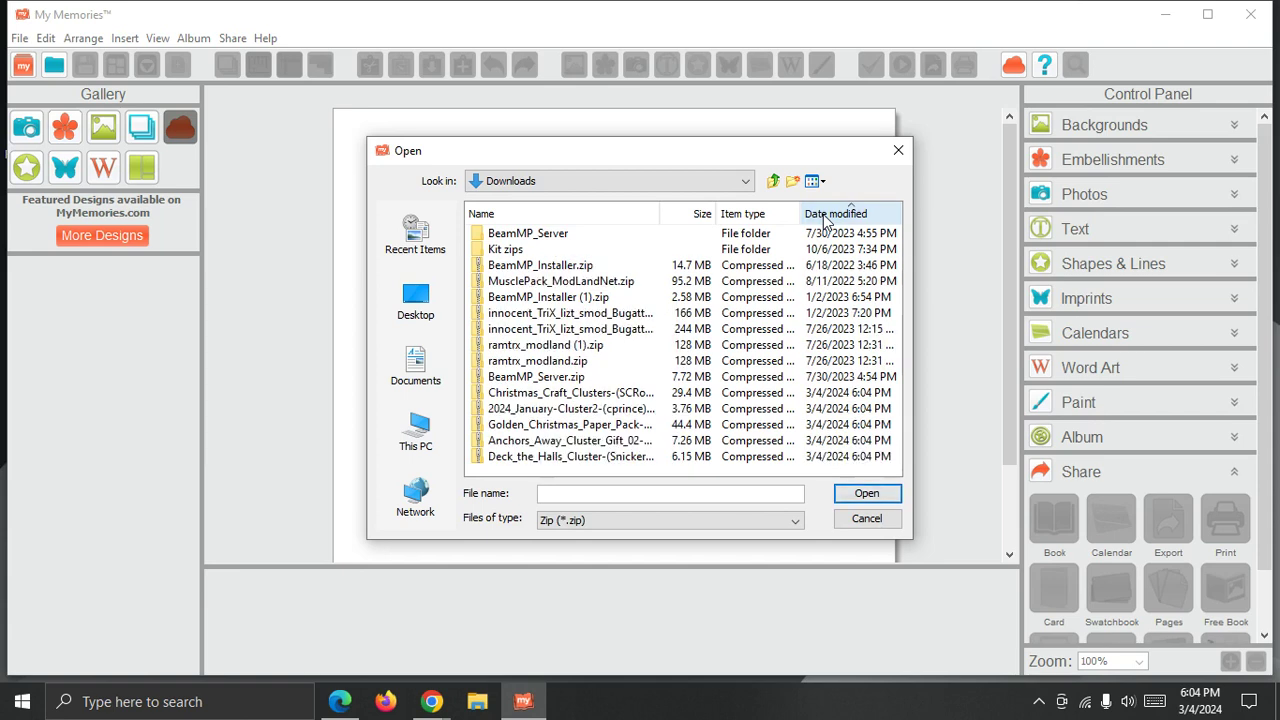
click(825, 216)
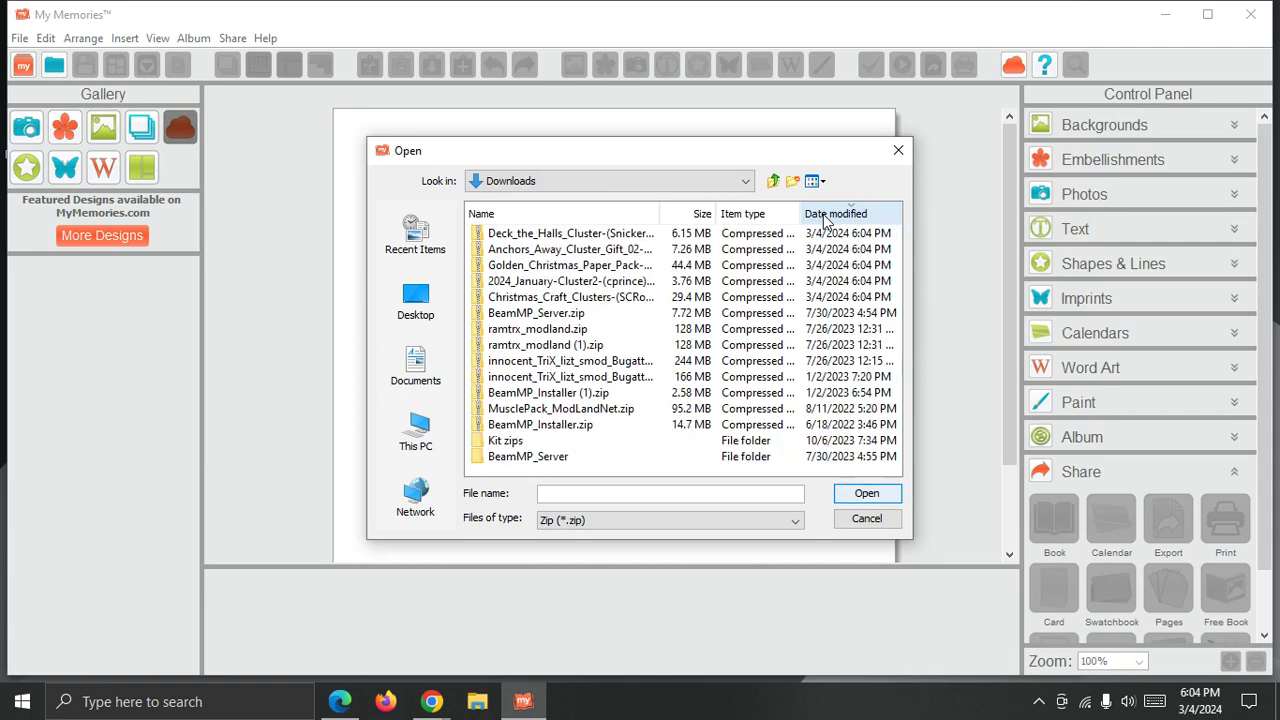
Select the five newest kit zips, from Deck the Halls Cluster down, and import them.
click(588, 236)
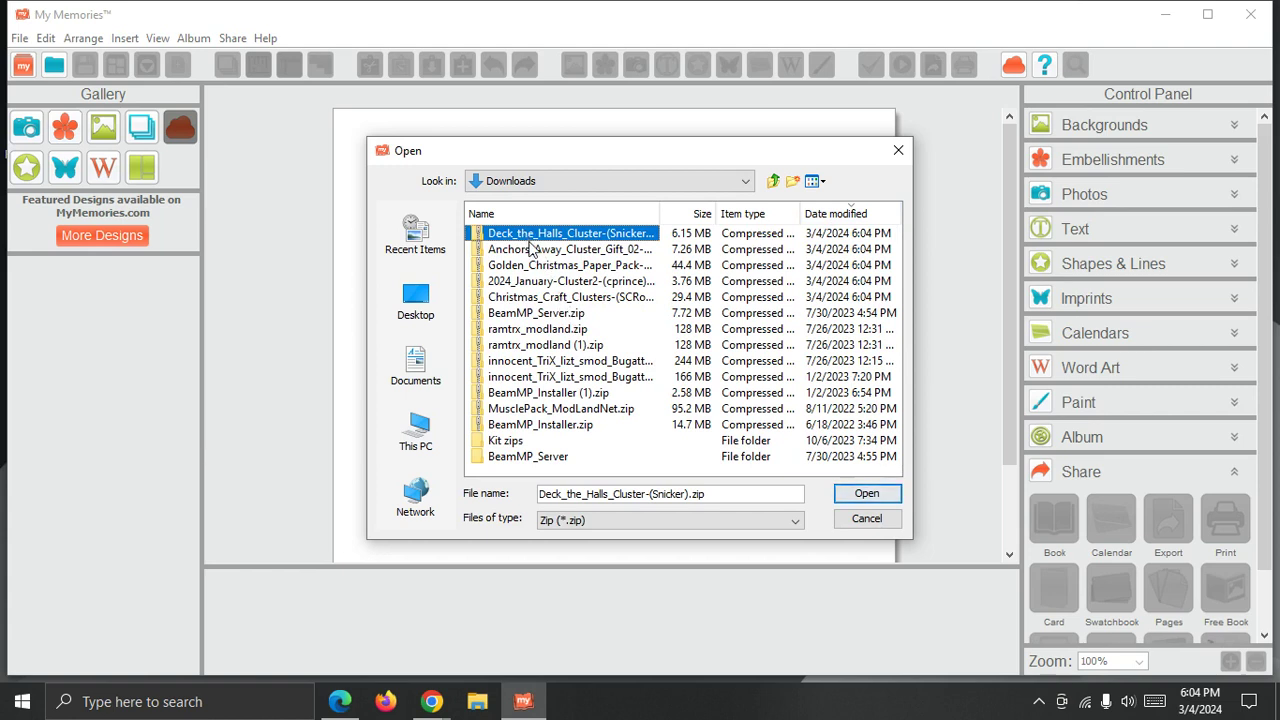
shift+click(541, 298)
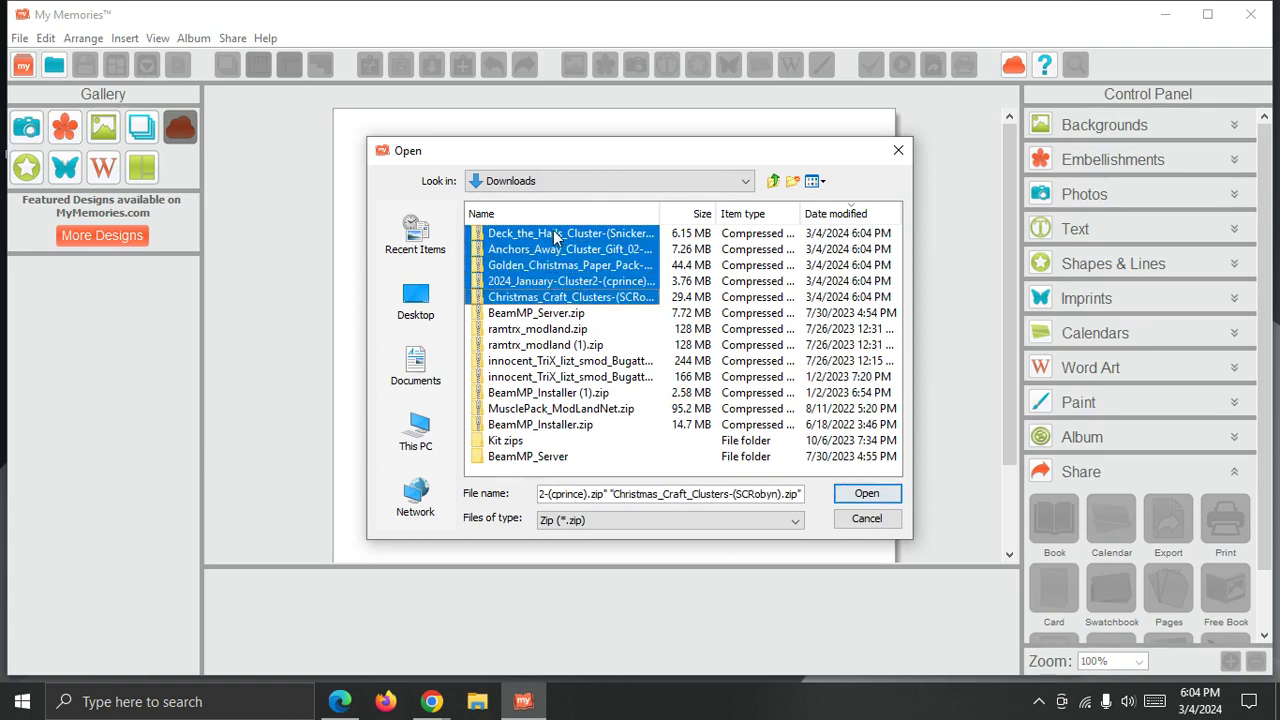
click(885, 495)
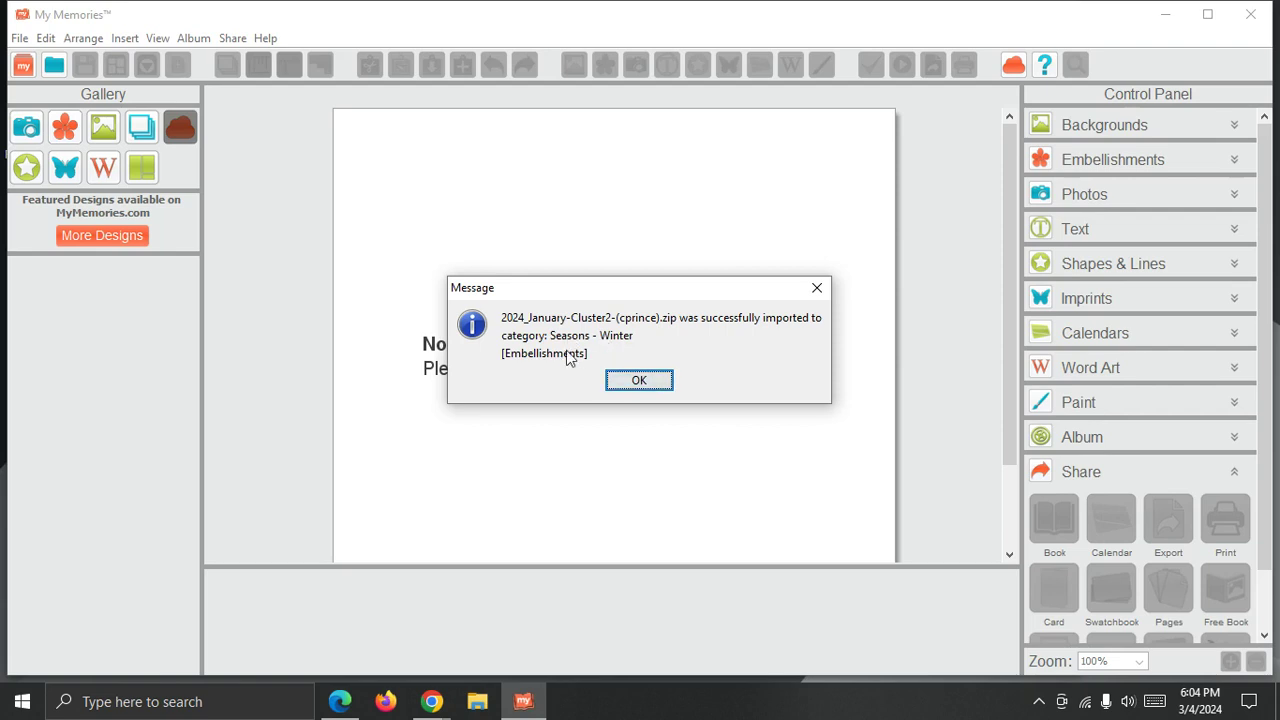
Acknowledge the import messages for Anchors Away, Christmas Craft Clusters, Deck the Halls and Golden Christmas Paper Pack.
click(621, 380)
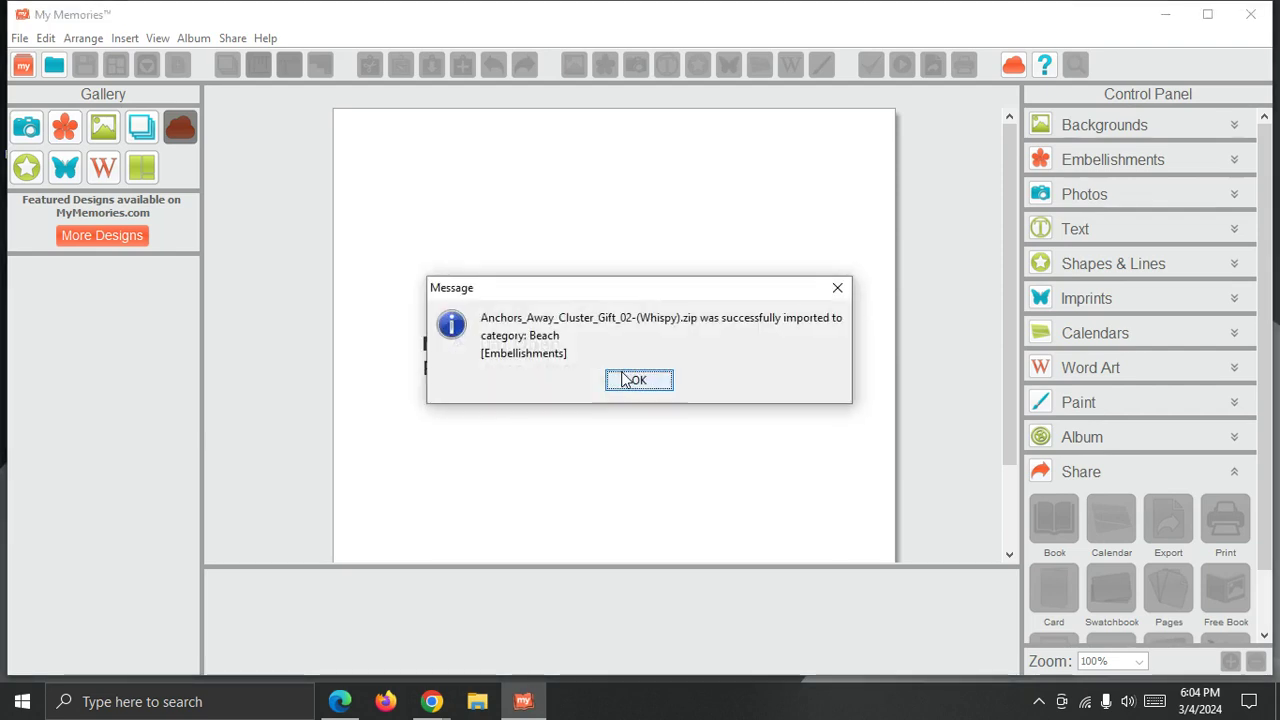
click(621, 380)
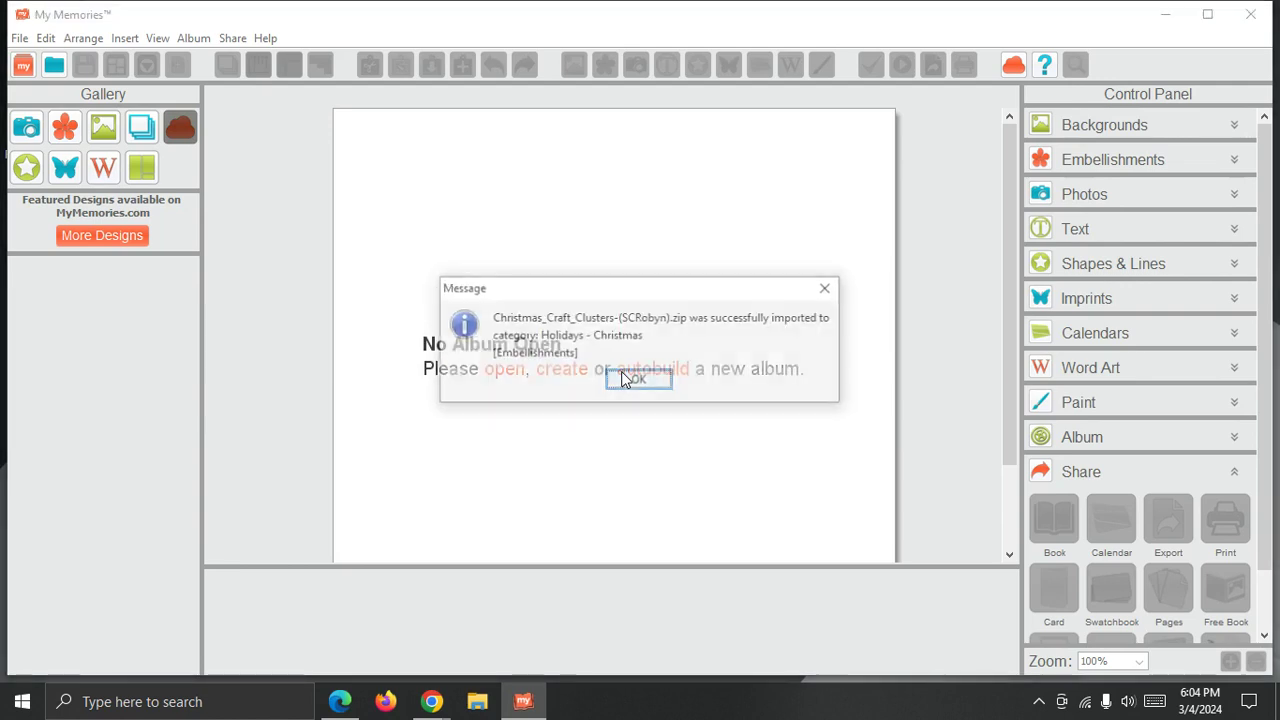
click(621, 380)
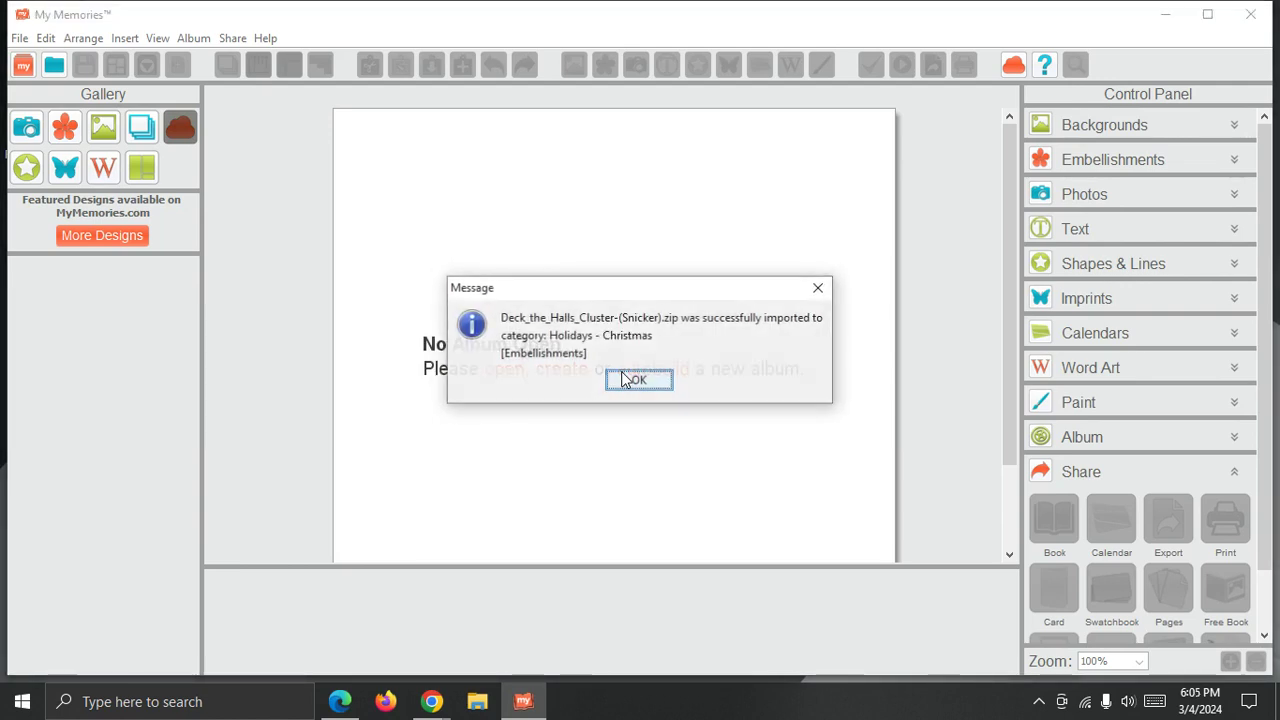
click(621, 380)
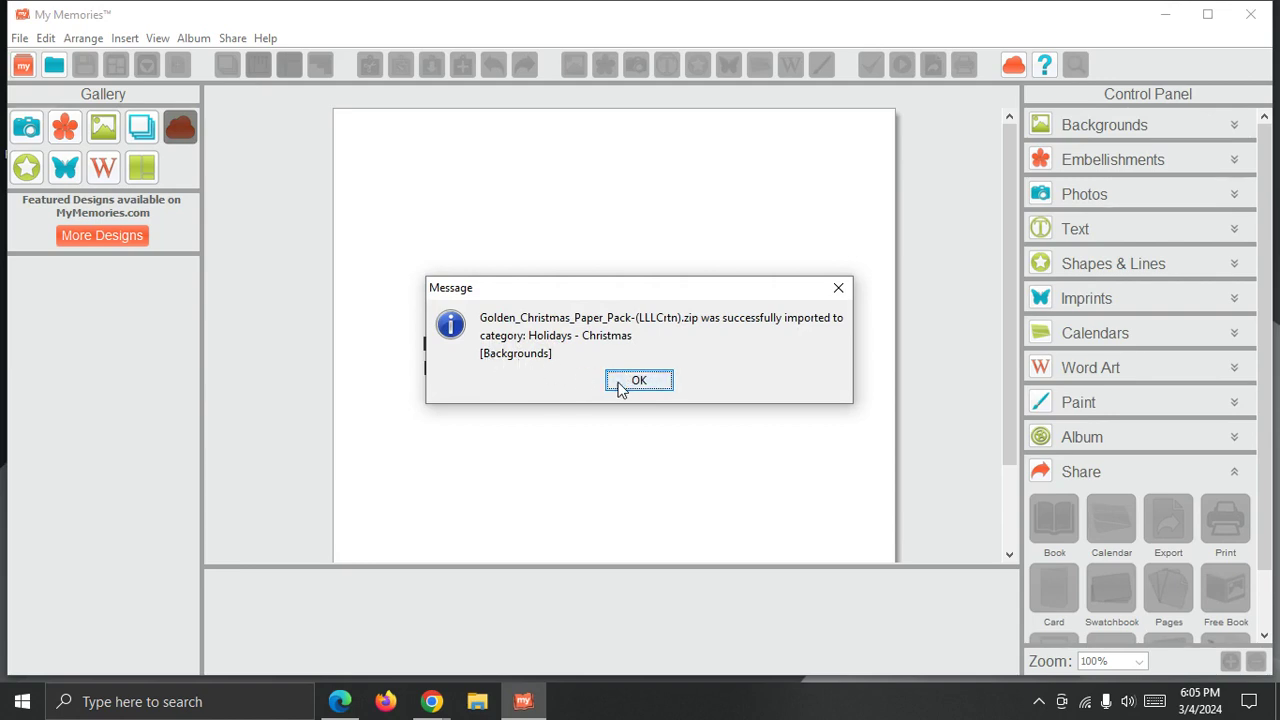
click(621, 380)
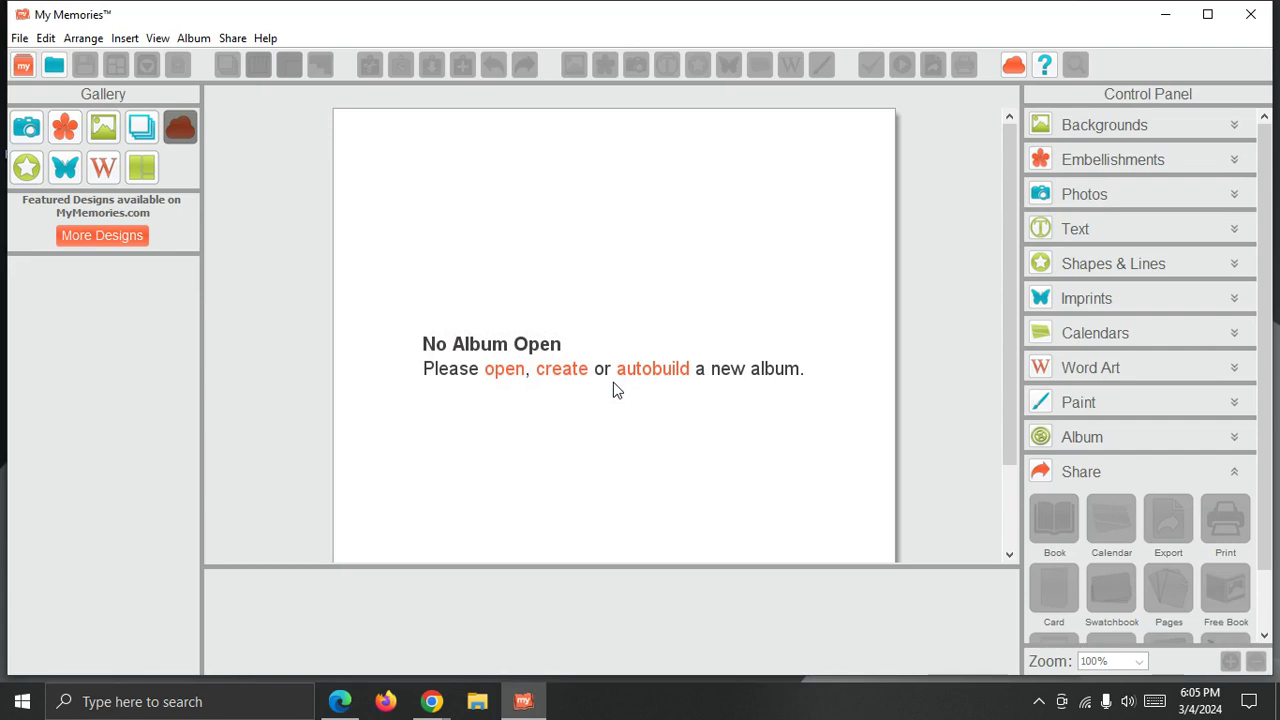
Create My Album 1 at custom size 12x12 inches, accepting the bleed area notice.
click(26, 65)
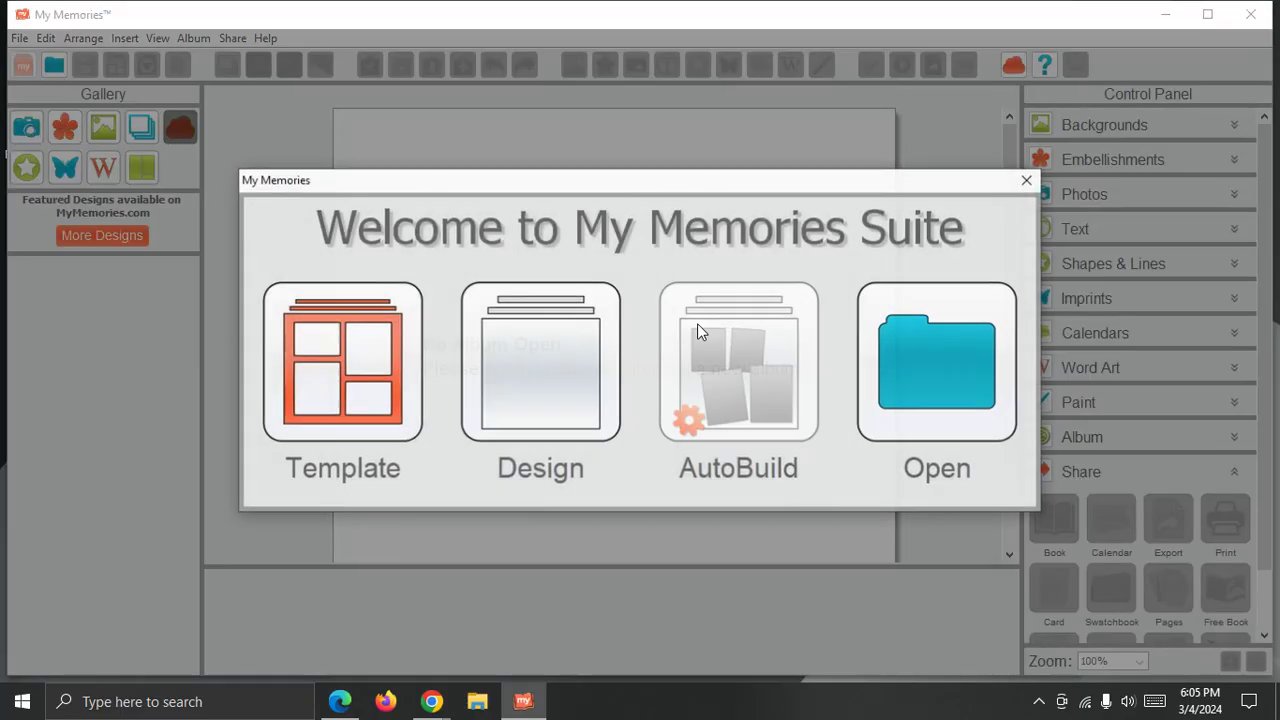
key(Escape)
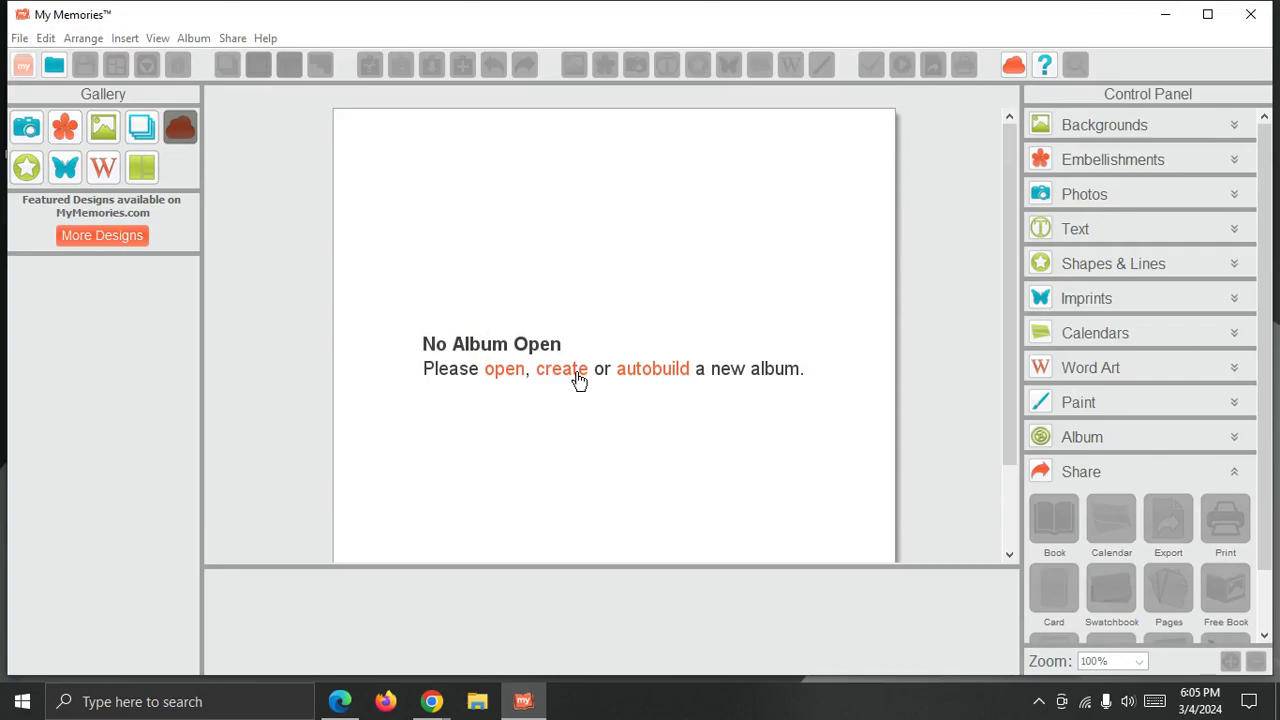
click(576, 374)
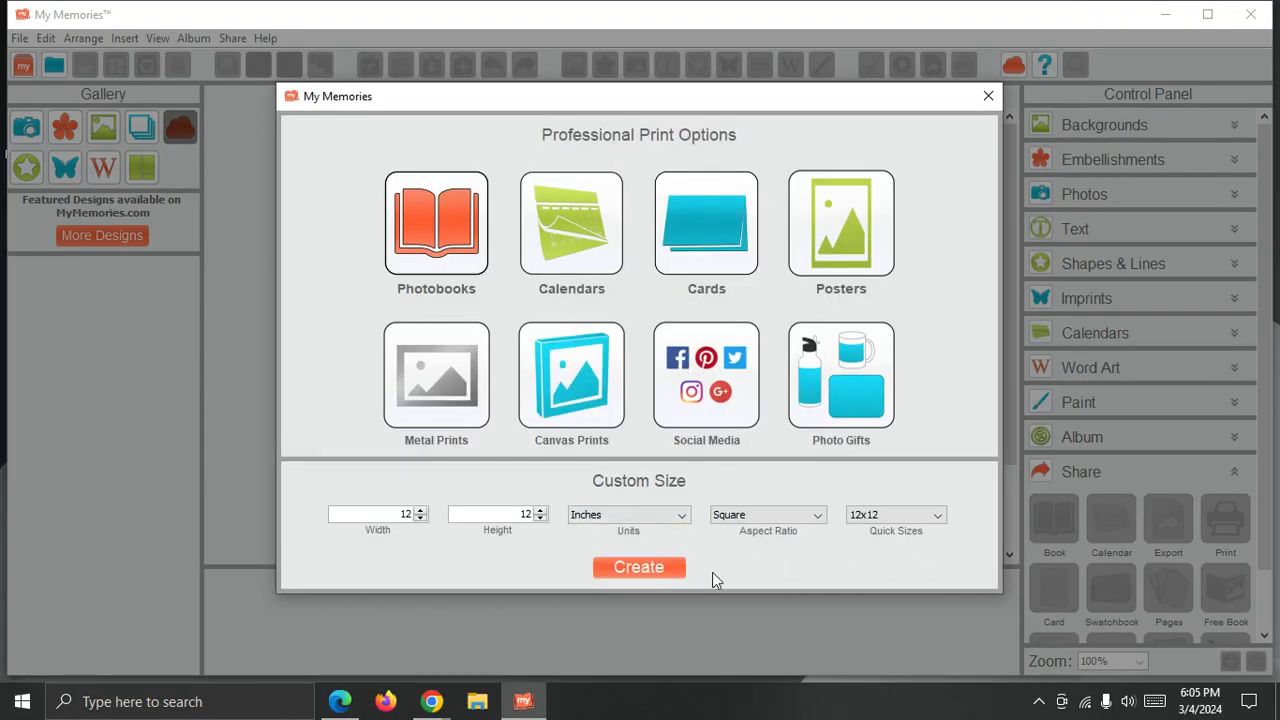
click(651, 568)
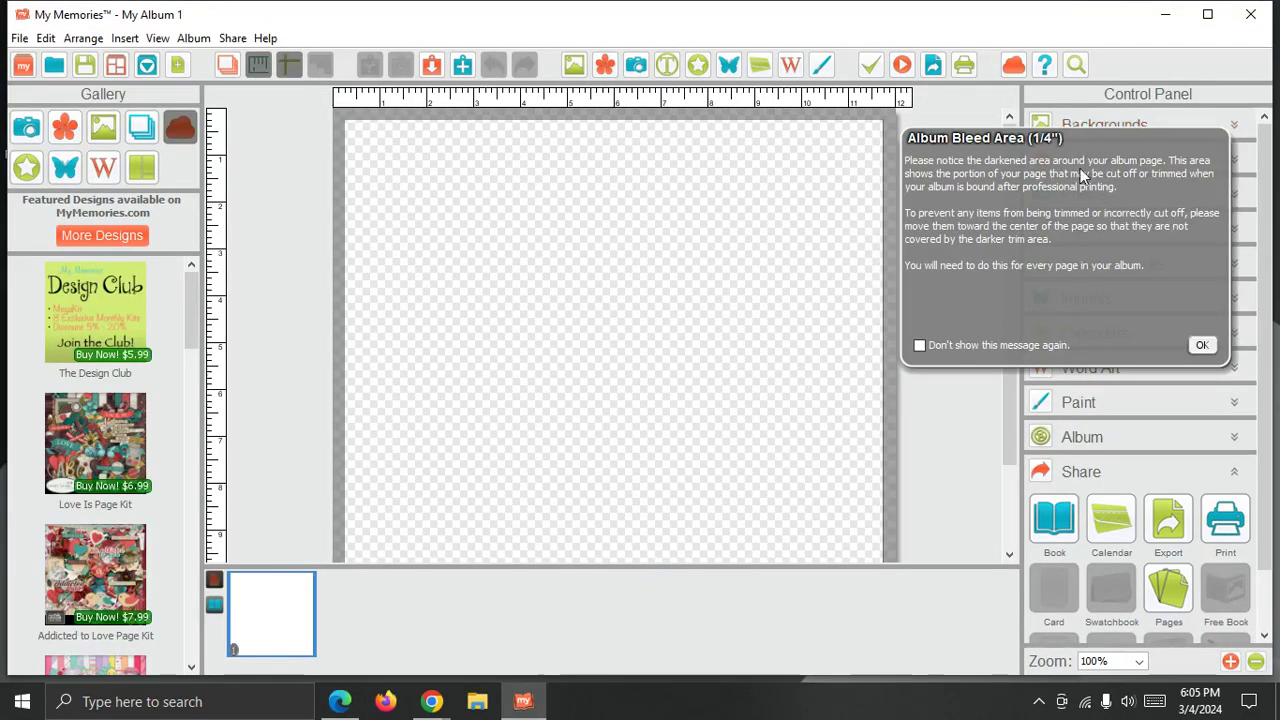
click(1201, 344)
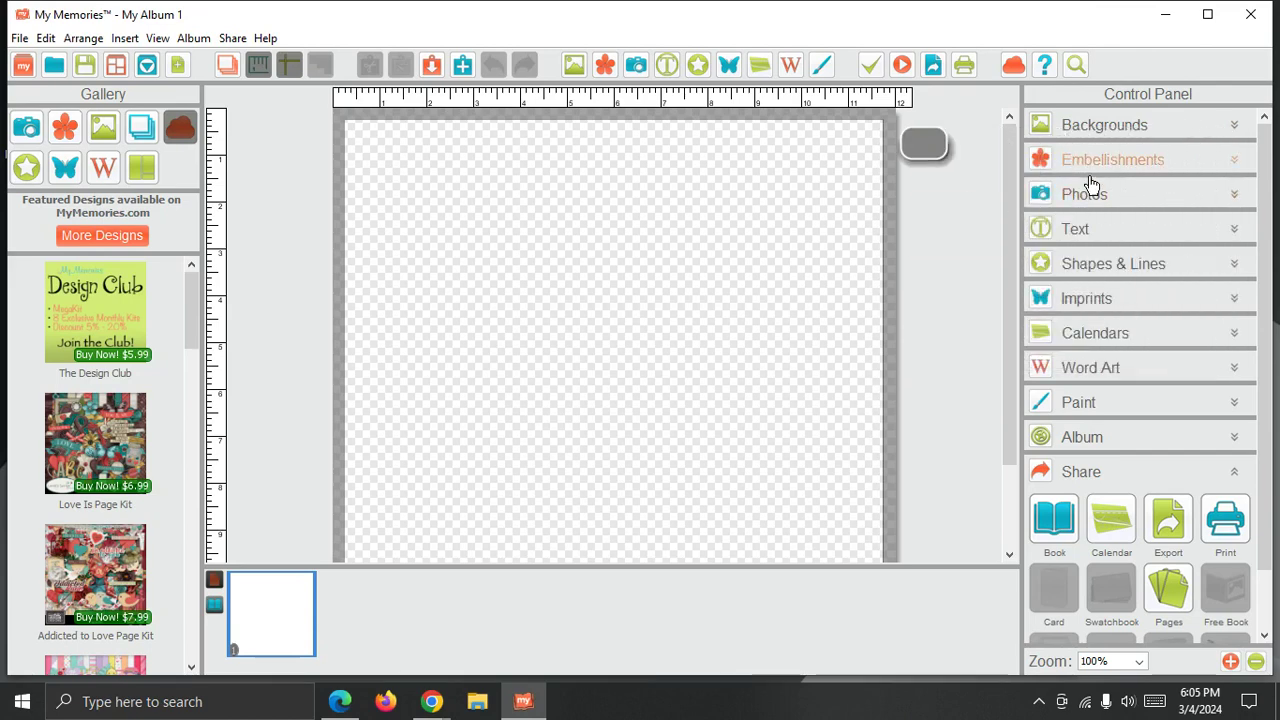
click(1098, 125)
Apply GC Paper 01 from Holidays - Christmas > Golden Christmas Paper Pack as the page background.
click(1052, 195)
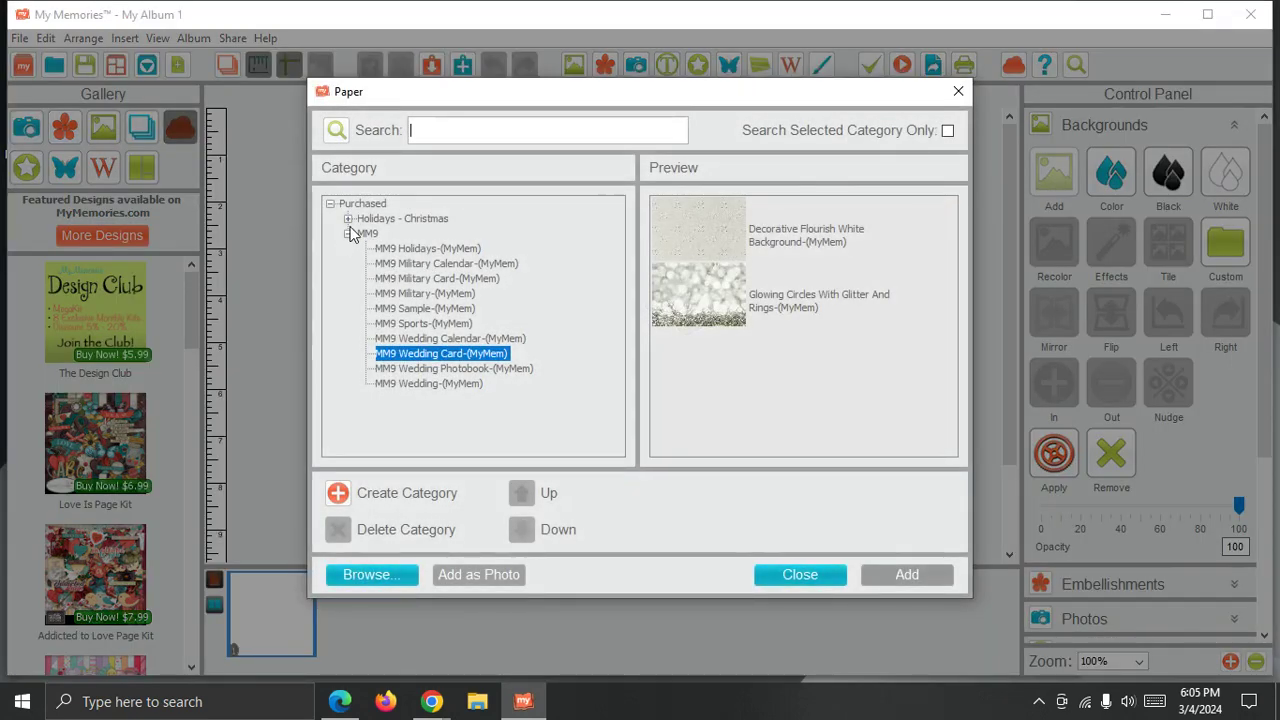
click(348, 218)
click(390, 233)
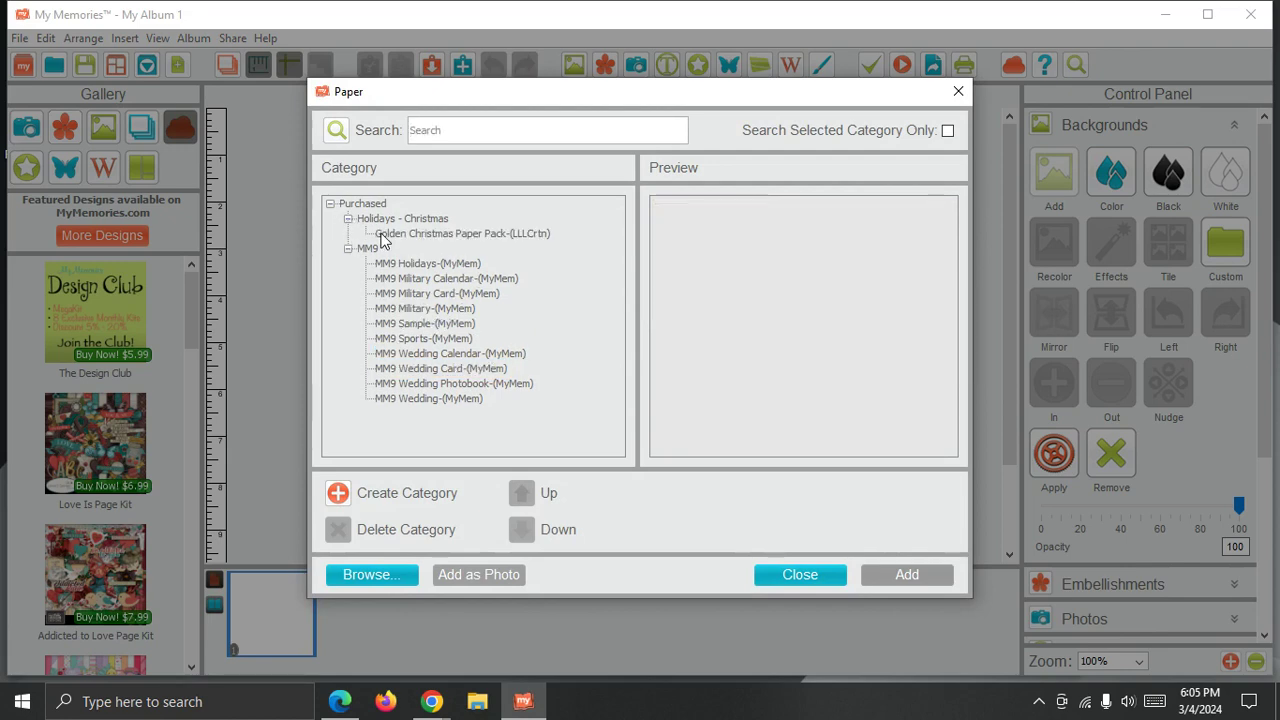
click(737, 216)
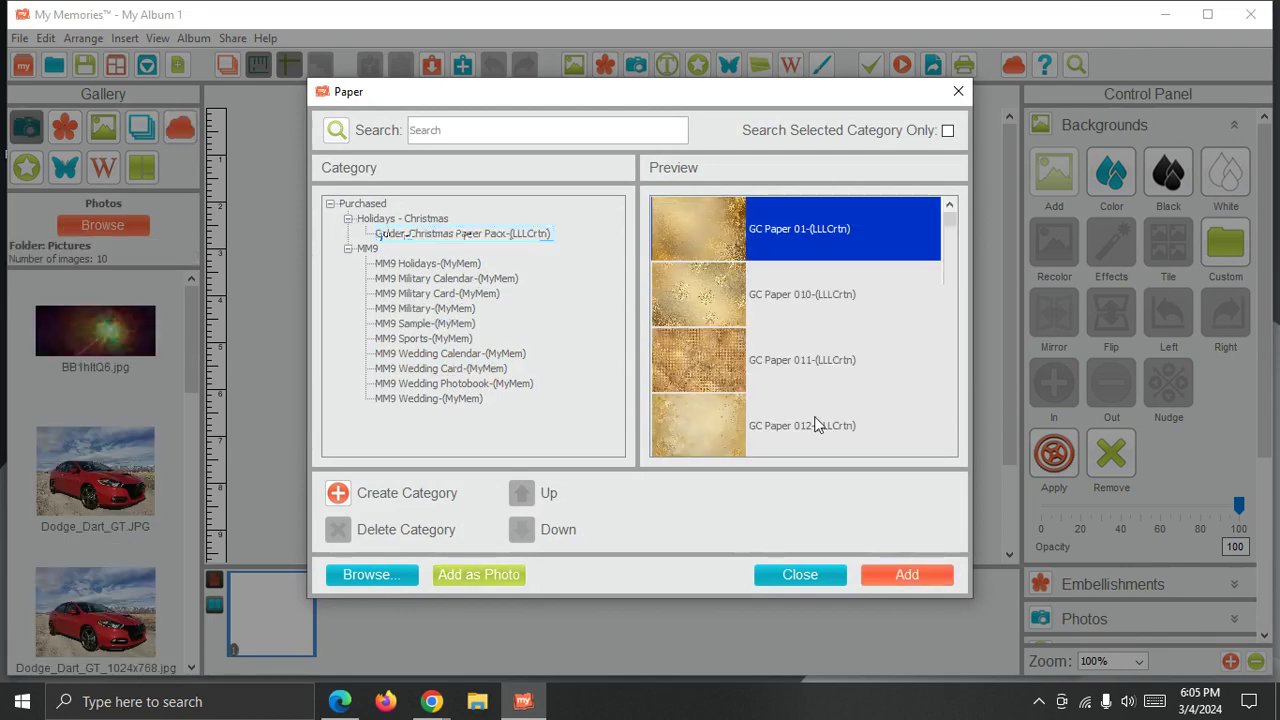
click(912, 576)
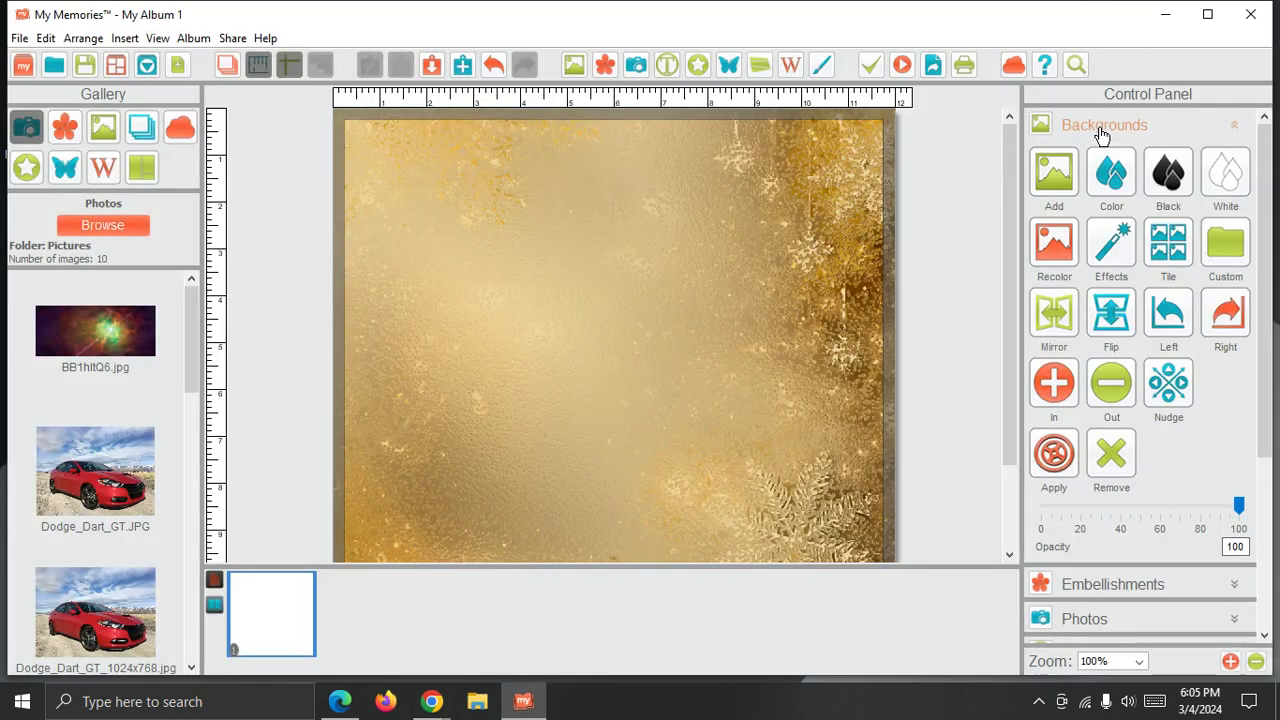
click(1100, 129)
Add the kitten-with-yarn cluster SCR-CCraft-cl02 from Holidays - Christmas > Christmas Craft Clusters to the page.
click(1088, 158)
click(1052, 218)
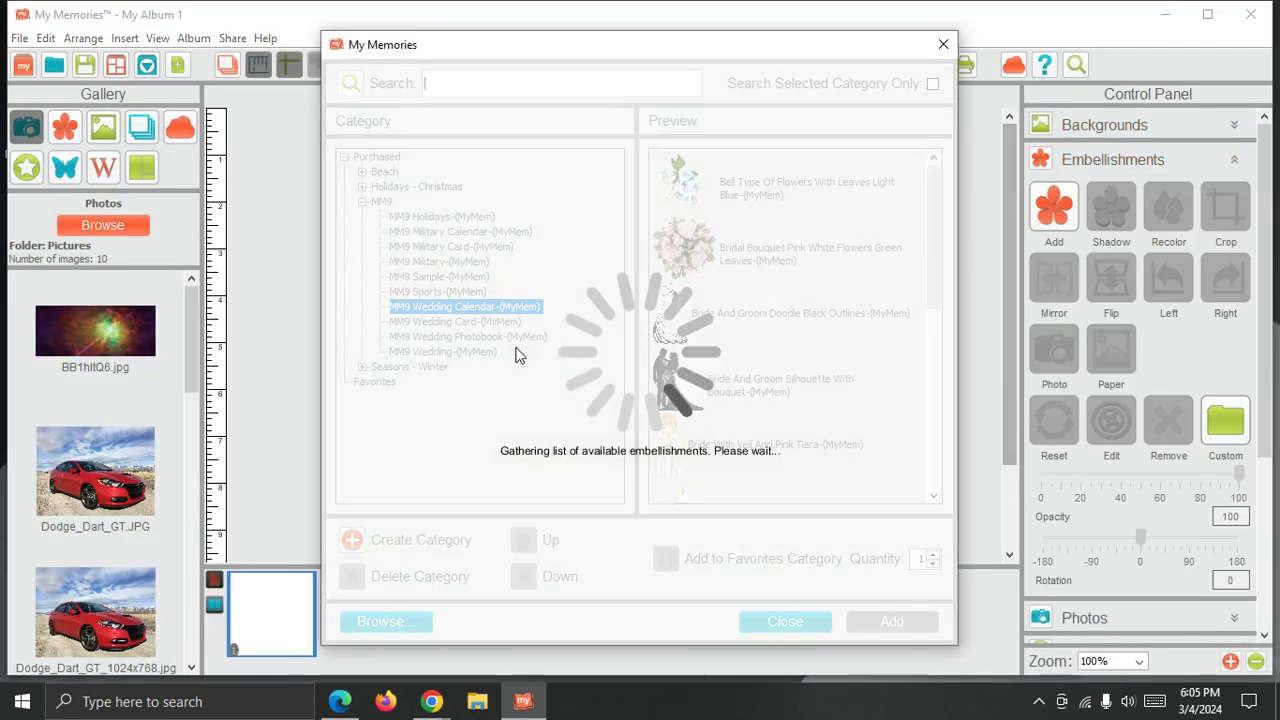
click(360, 187)
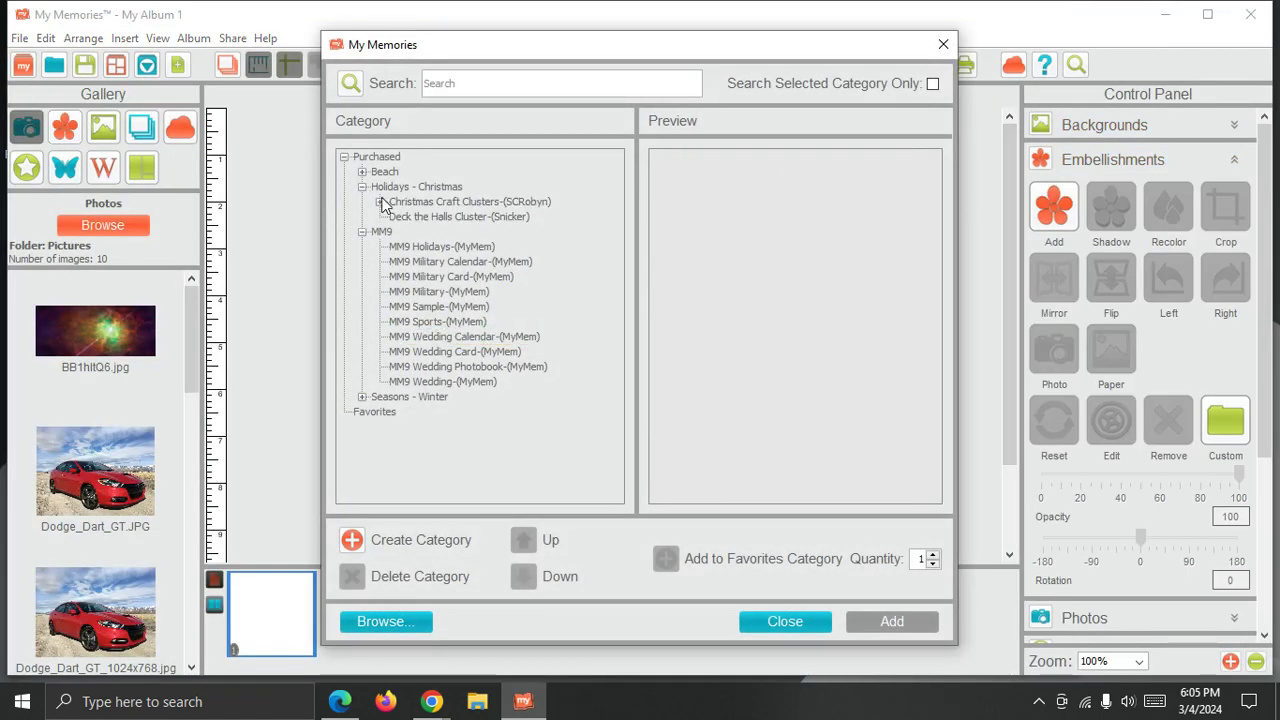
click(401, 217)
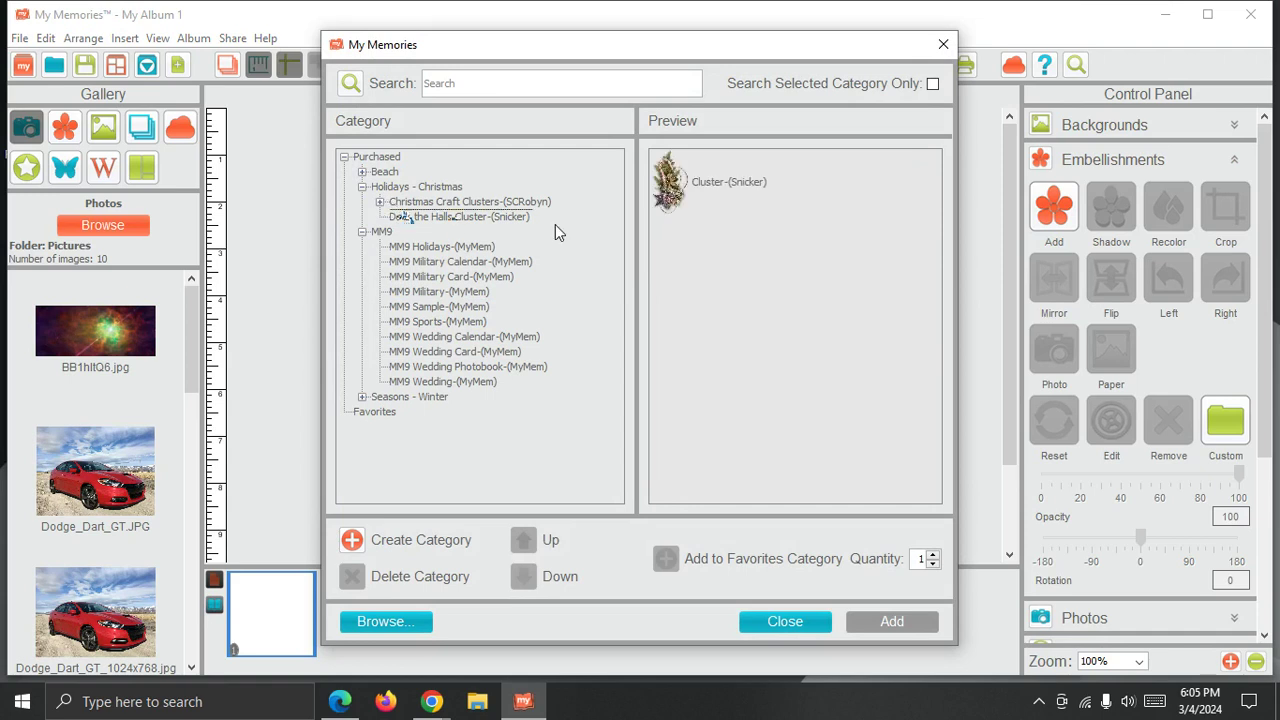
click(380, 202)
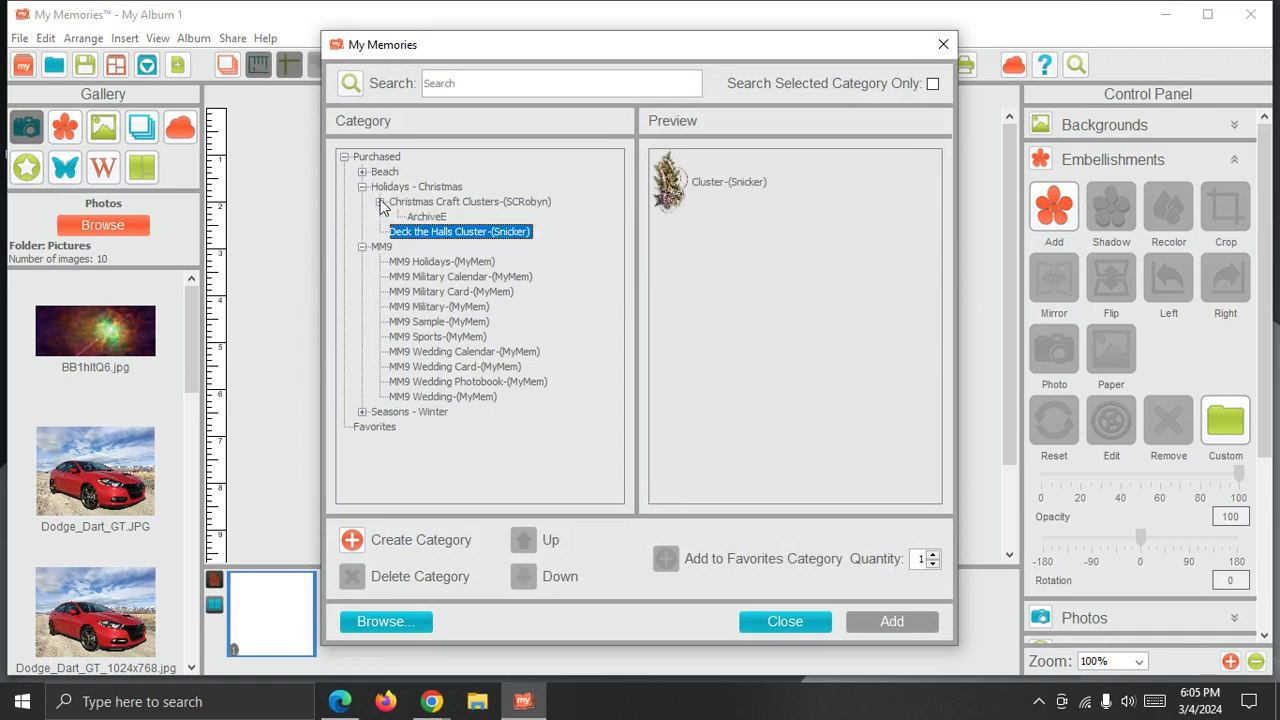
click(420, 217)
click(440, 201)
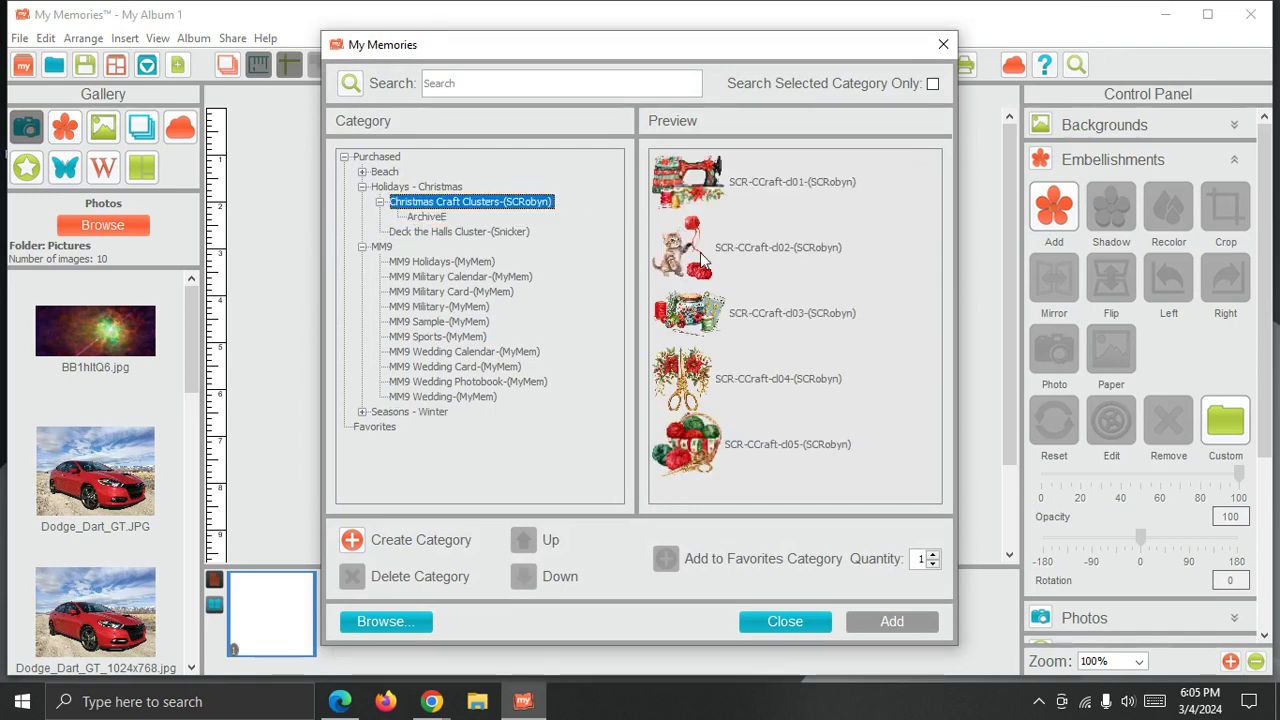
click(790, 248)
click(889, 621)
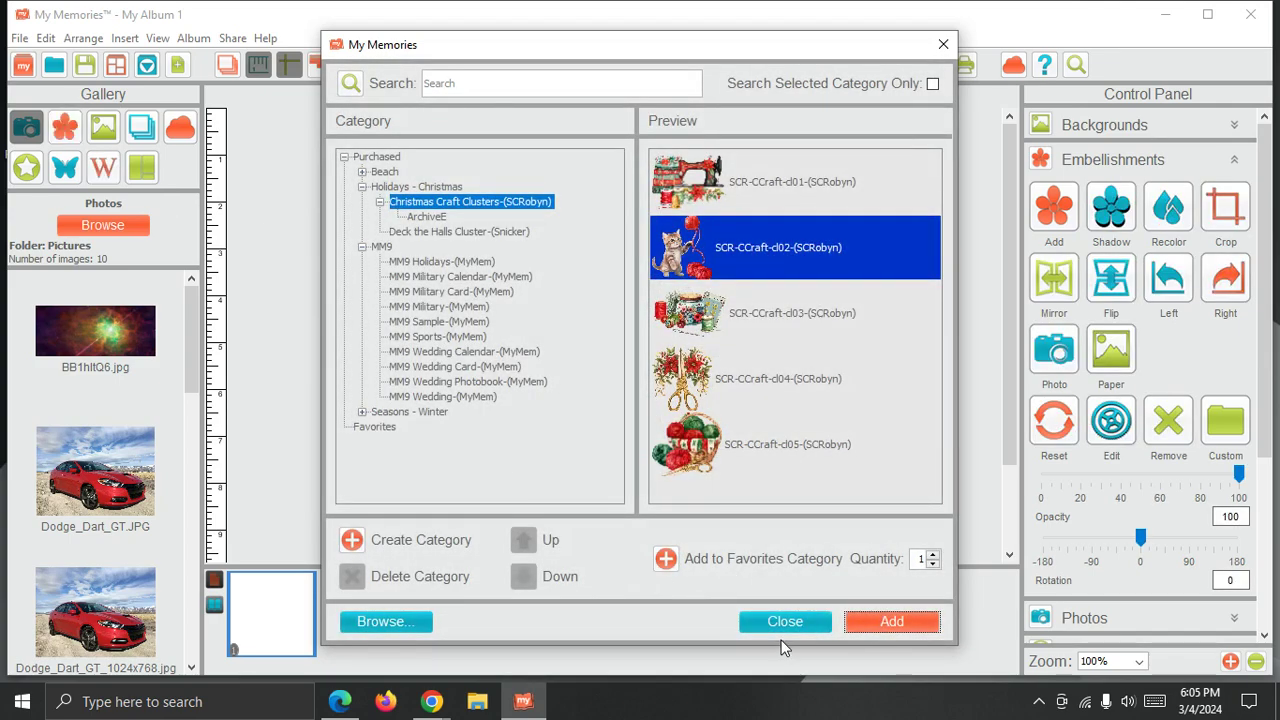
click(785, 622)
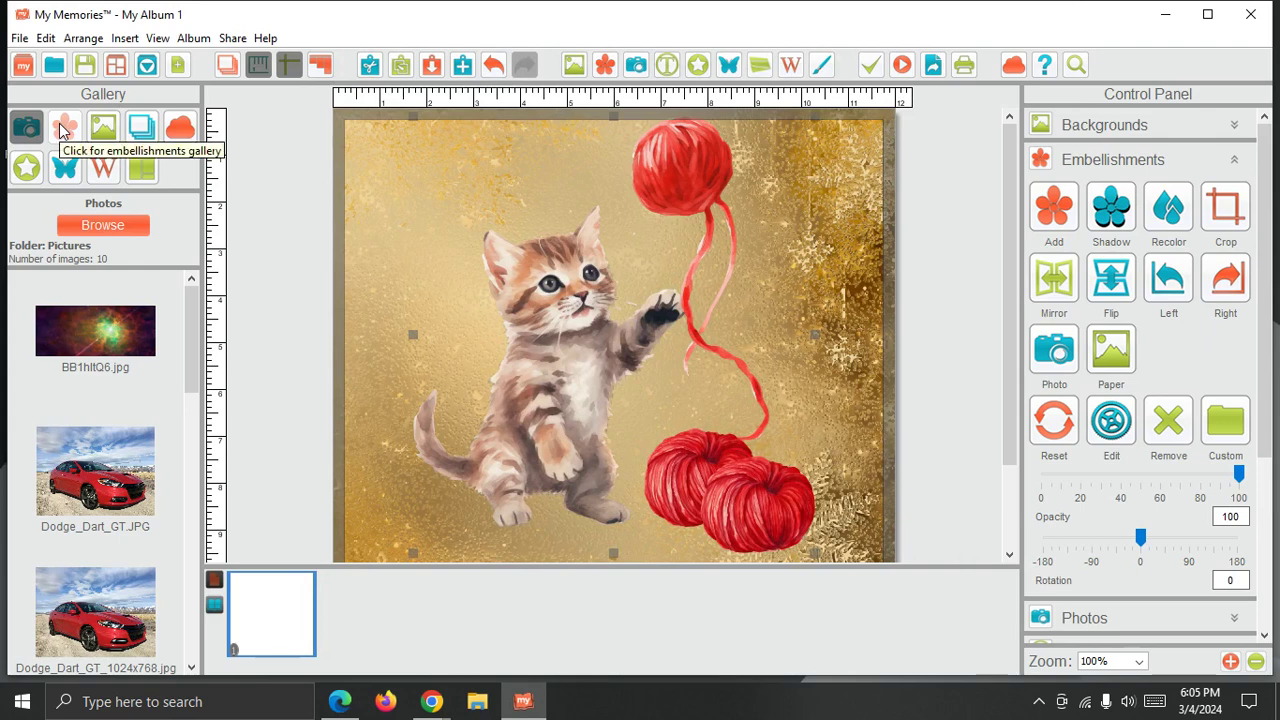
click(62, 128)
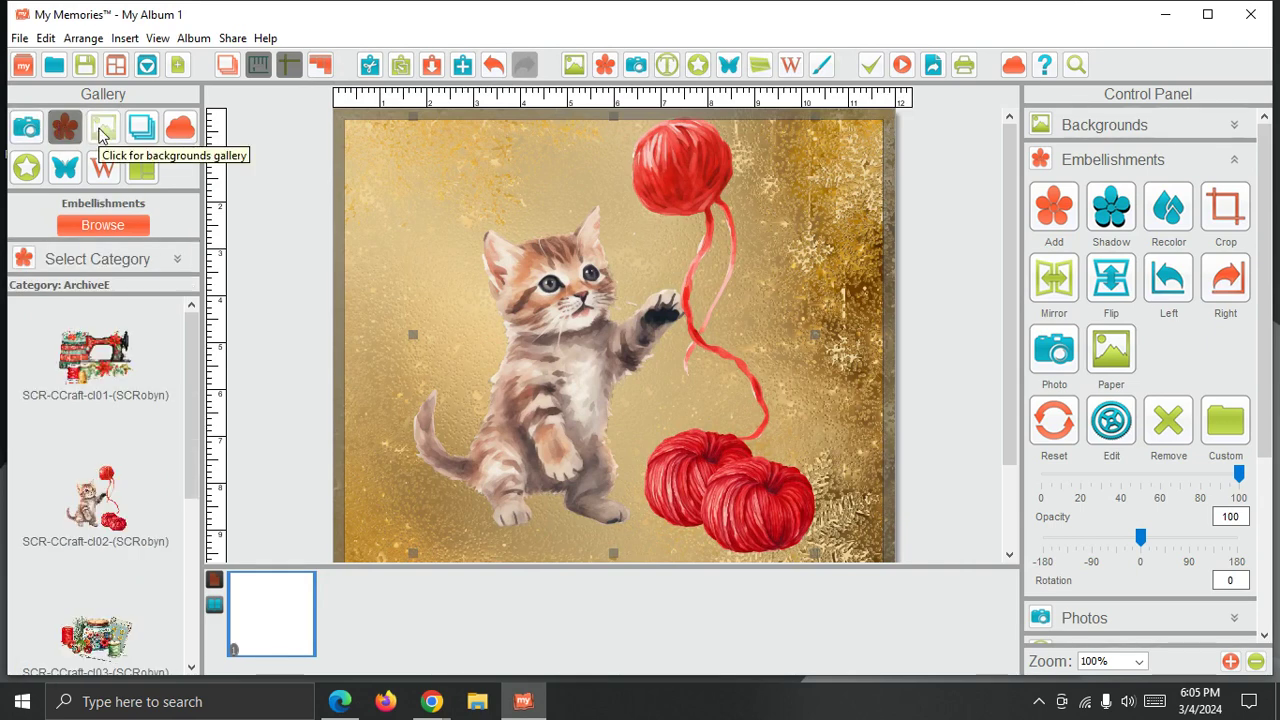
Switch the side gallery from embellishments to the Golden Christmas background papers.
click(100, 135)
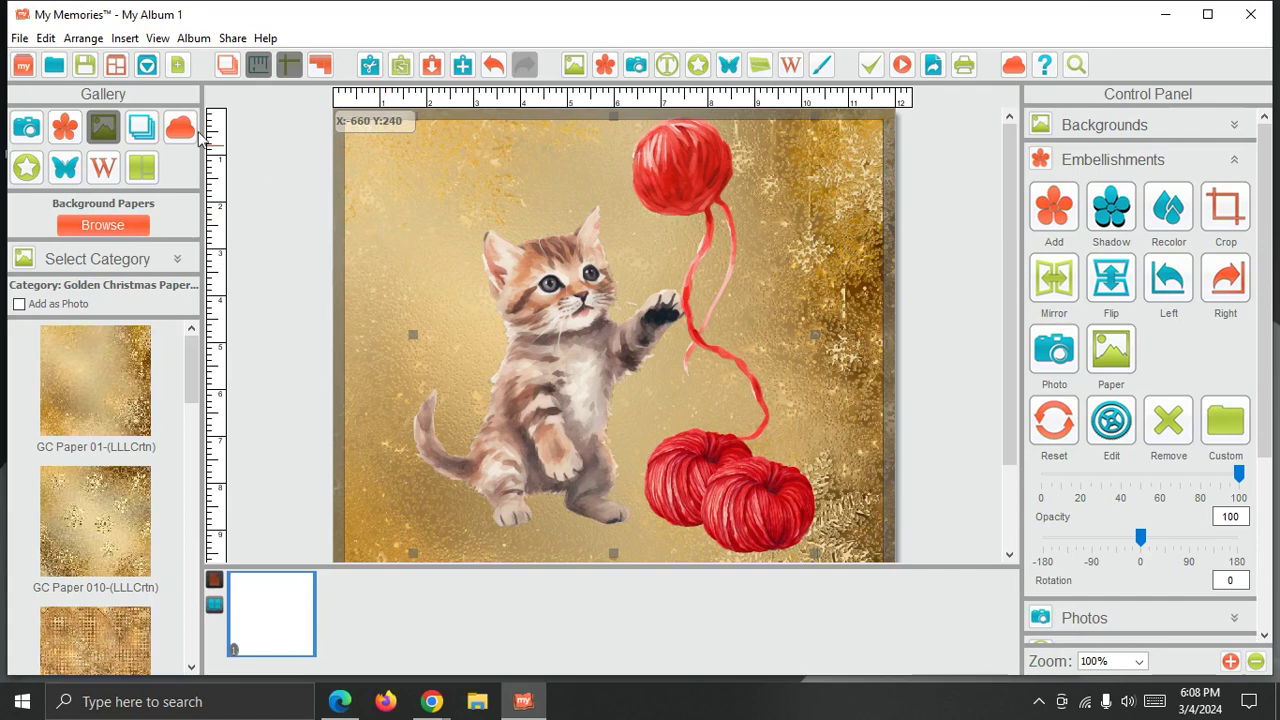
click(20, 40)
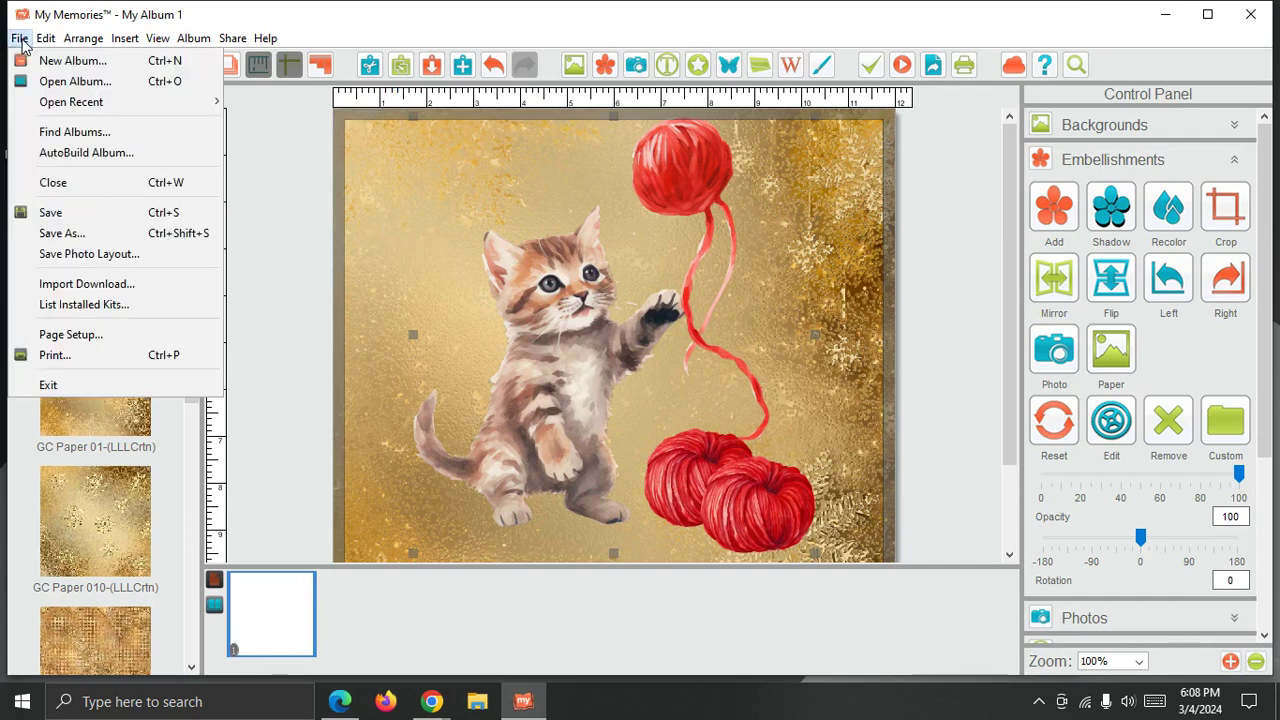
Show the List Installed Kits overview, then bring the MyMemories.com purchased-kits downloads page in Edge forward to compare.
click(77, 306)
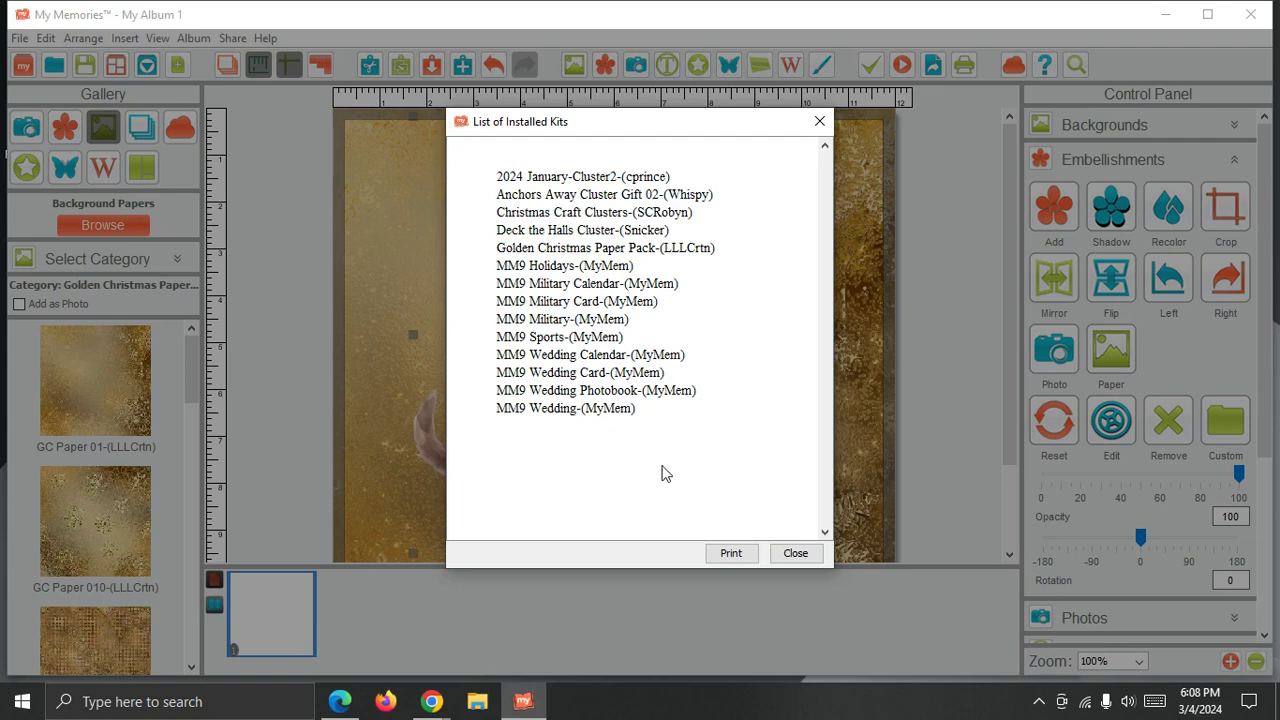
click(340, 701)
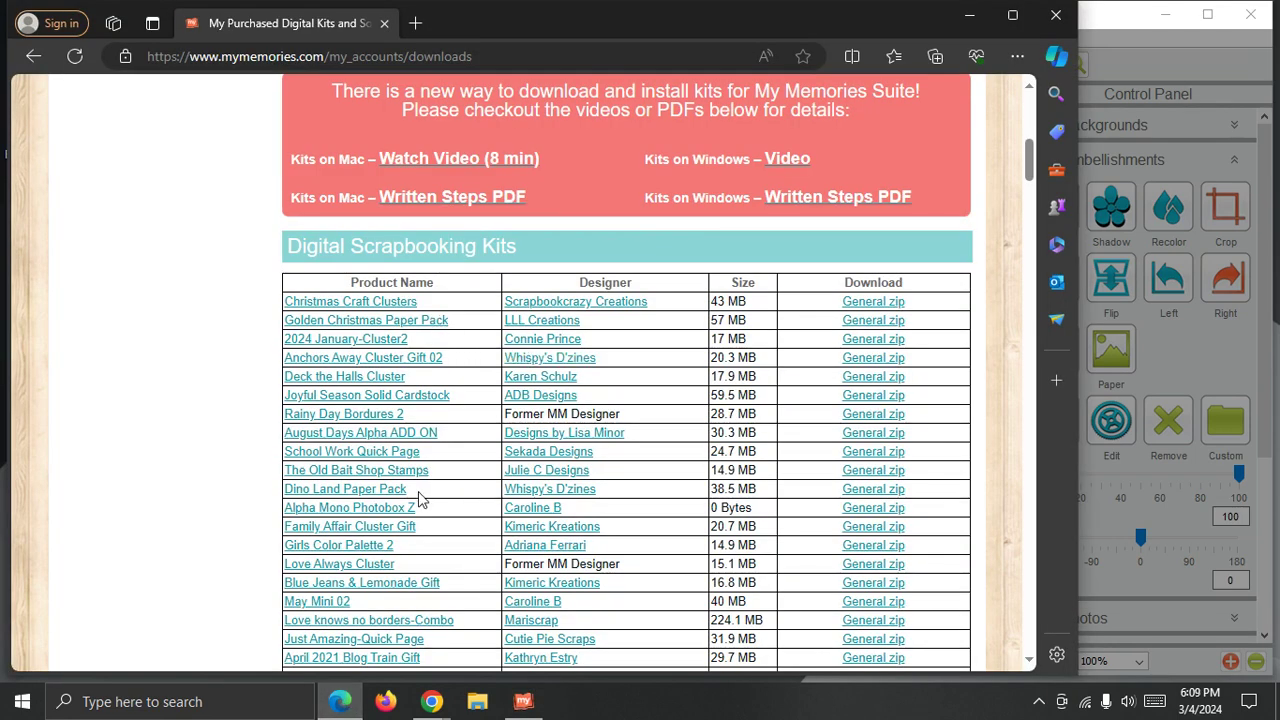